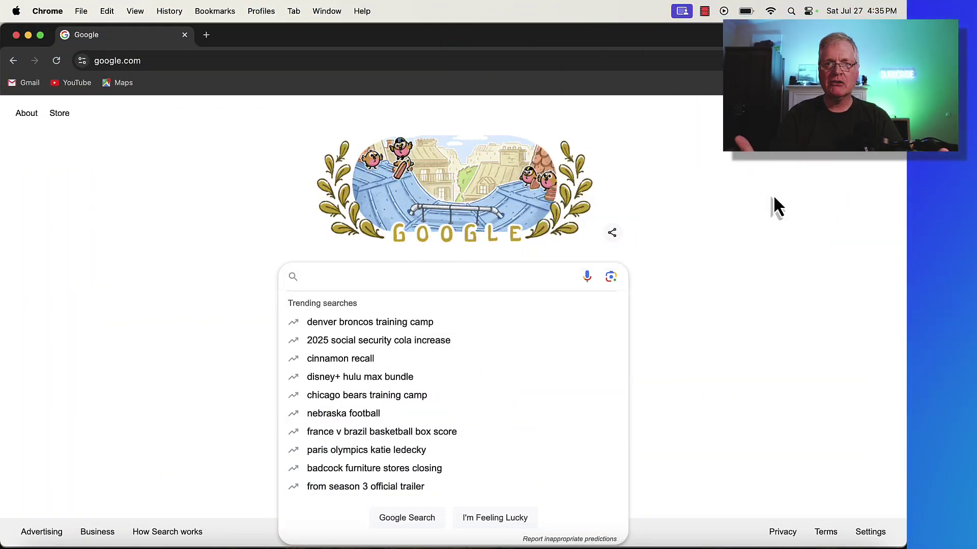
- Search Google for 'what are the pros and cons of electric cars' and browse the articles, videos and Reddit threads
text(what are the pros and cans of electric)
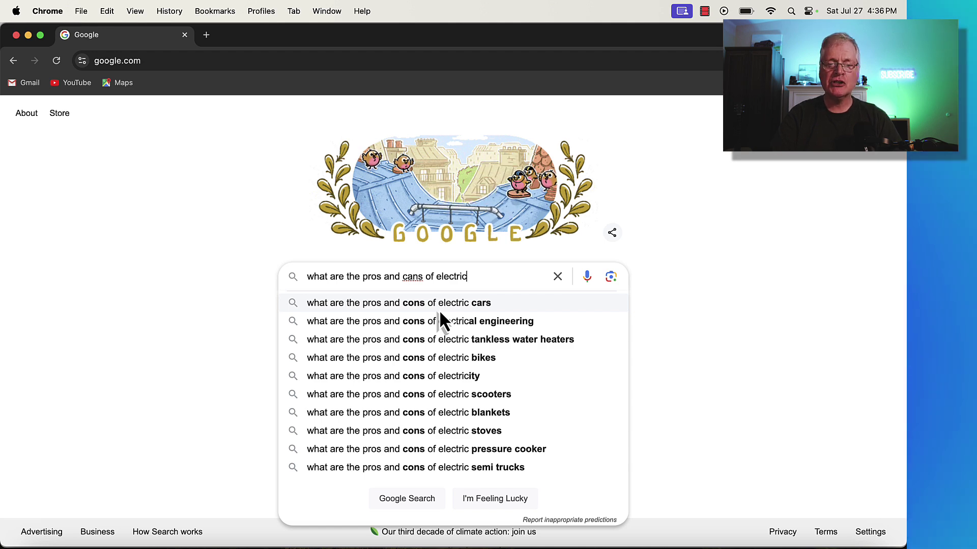
click(439, 304)
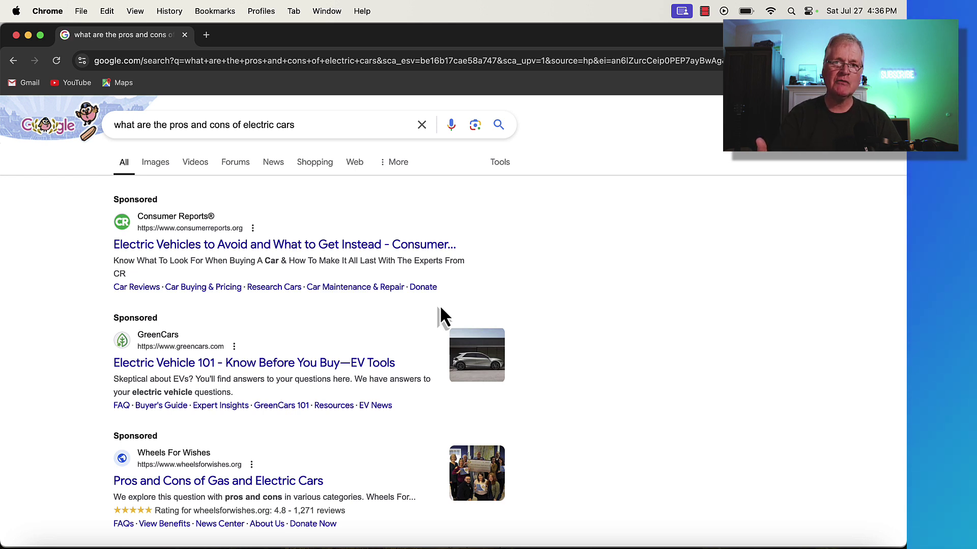
scroll(325, 298, down, 2)
scroll(328, 308, down, 5)
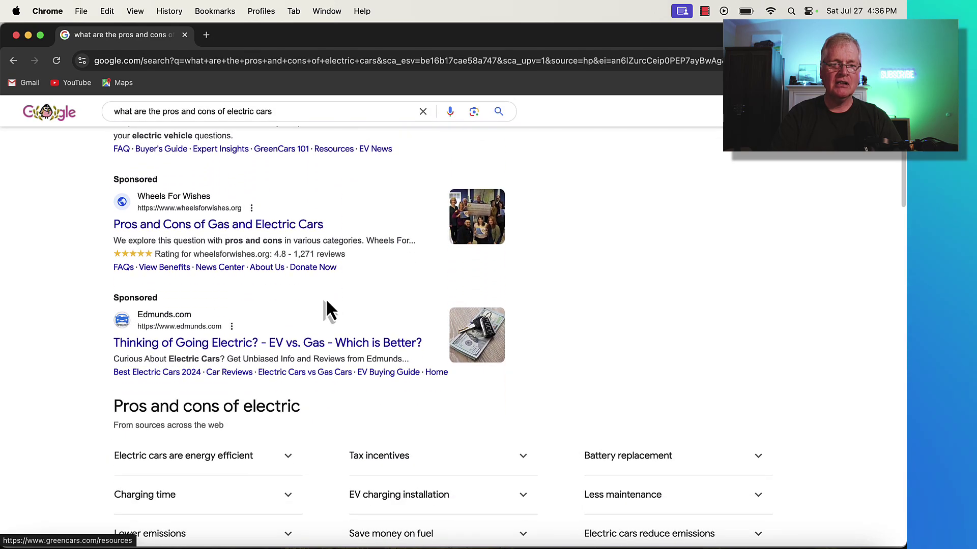
scroll(211, 218, down, 8)
scroll(219, 231, down, 9)
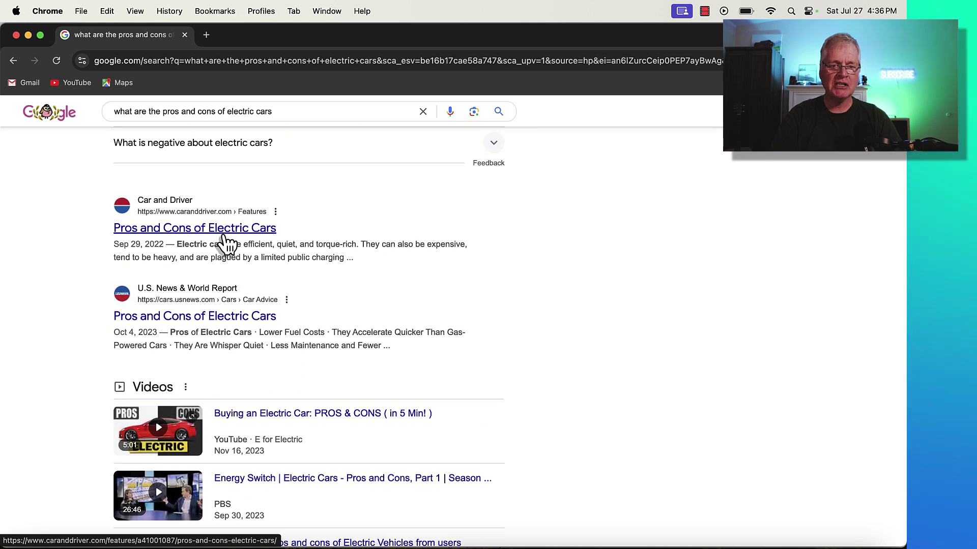
scroll(399, 287, down, 5)
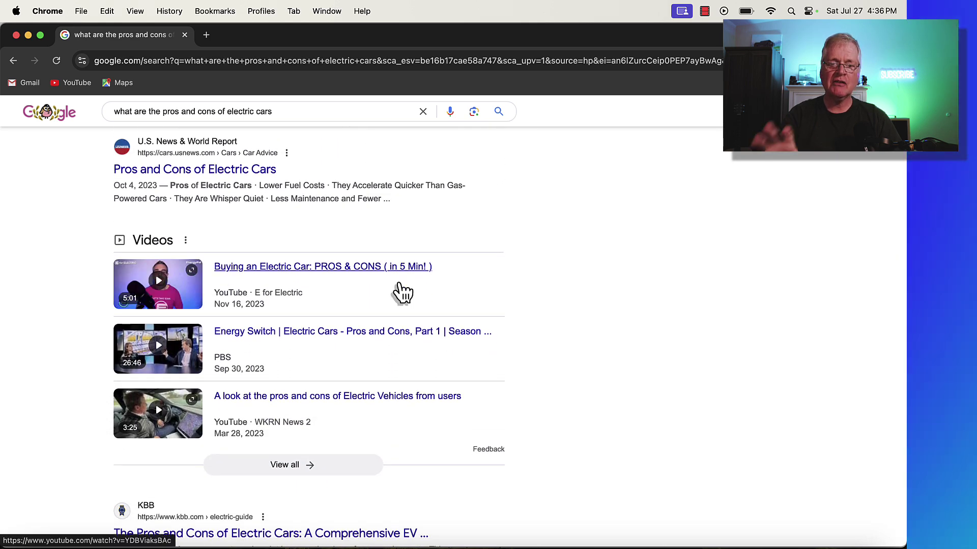
scroll(402, 293, down, 1)
scroll(402, 292, down, 8)
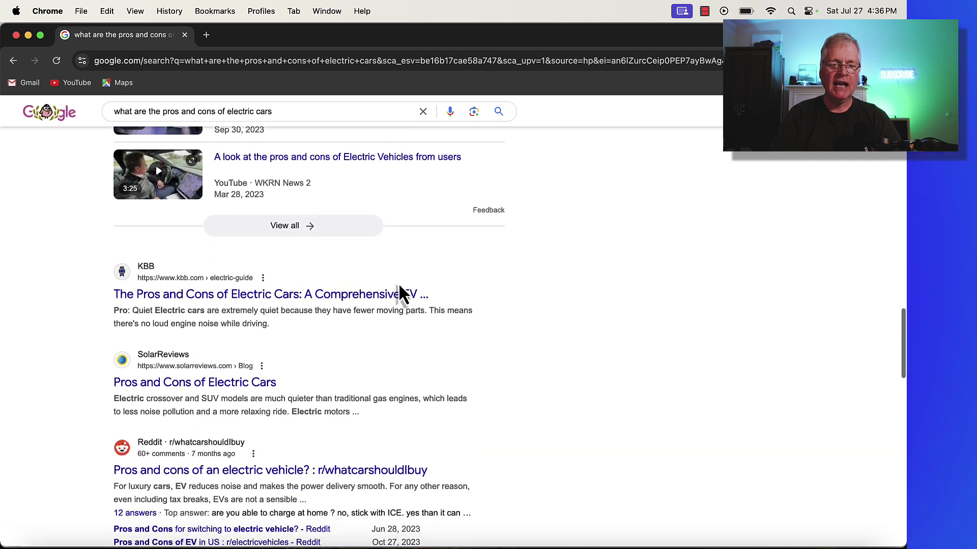
scroll(402, 293, down, 1)
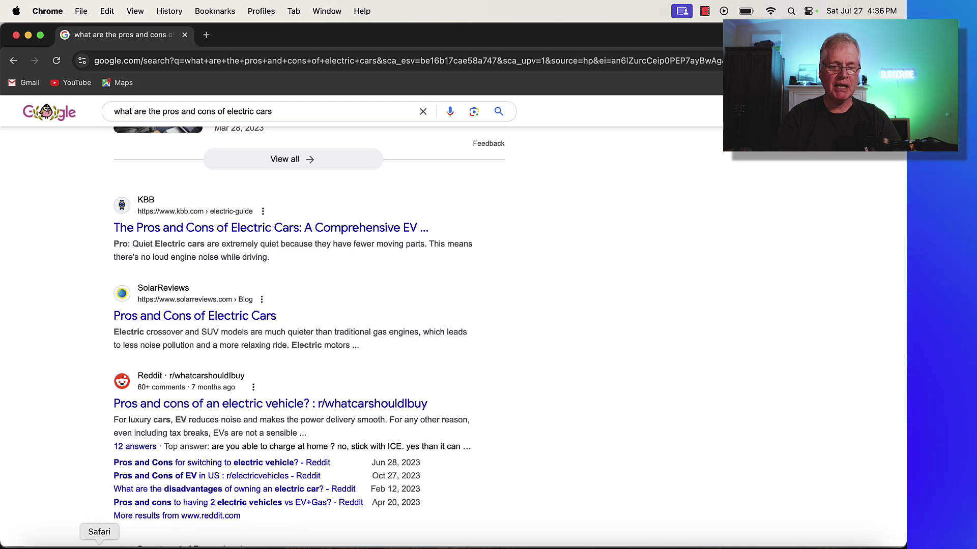
- Scroll through the 29-page 'What are the pros and cons of owning an electric car' article document
click(102, 540)
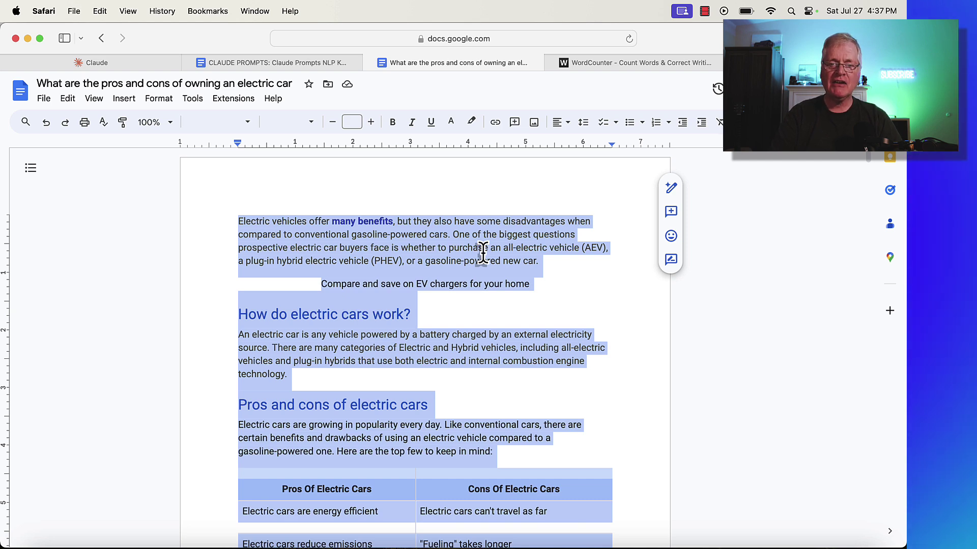
scroll(483, 252, down, 10)
scroll(482, 252, down, 10)
scroll(483, 251, down, 15)
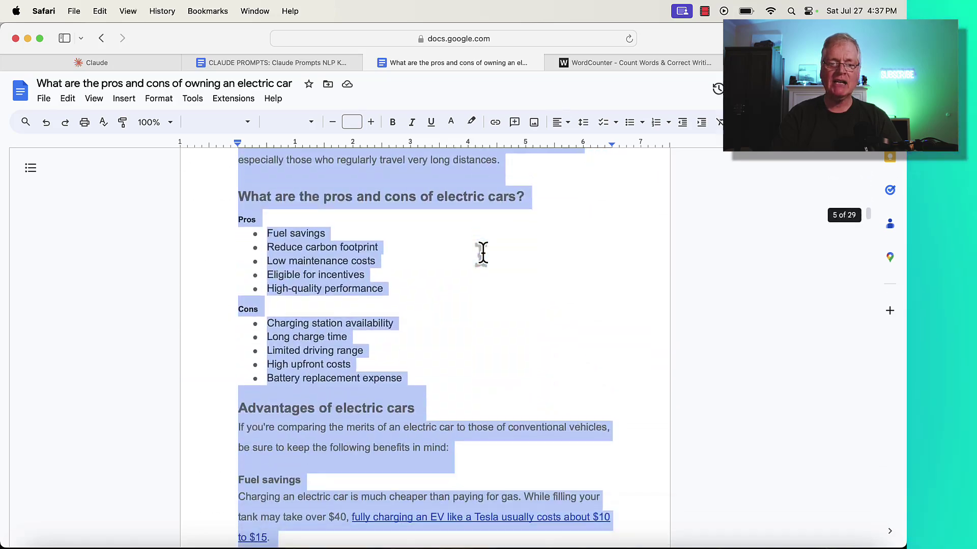
scroll(483, 253, down, 15)
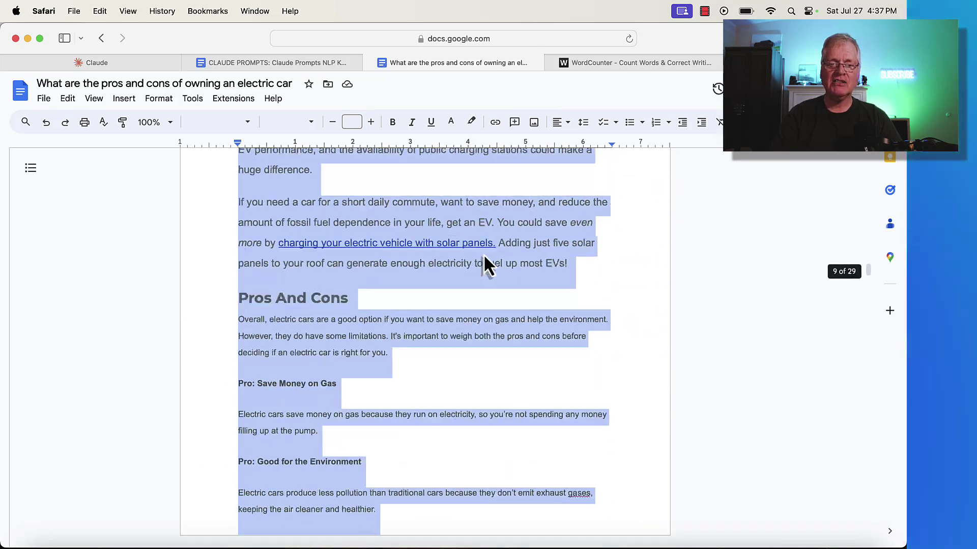
scroll(483, 253, down, 15)
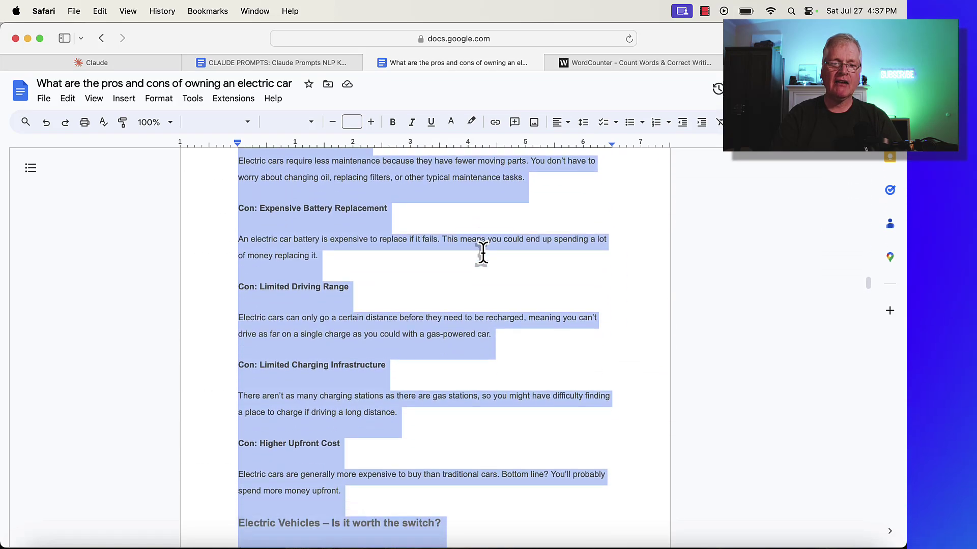
scroll(483, 253, down, 15)
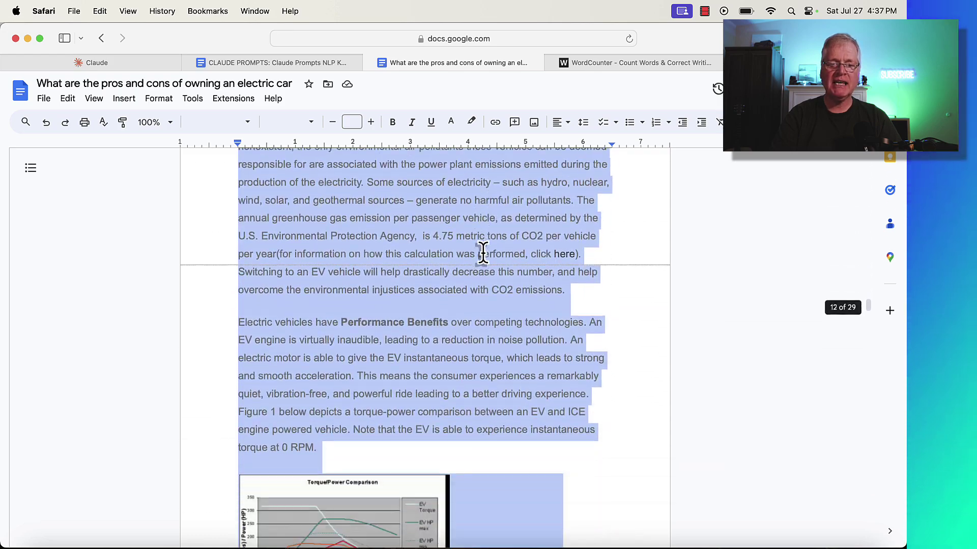
scroll(482, 253, up, 6)
scroll(483, 253, up, 20)
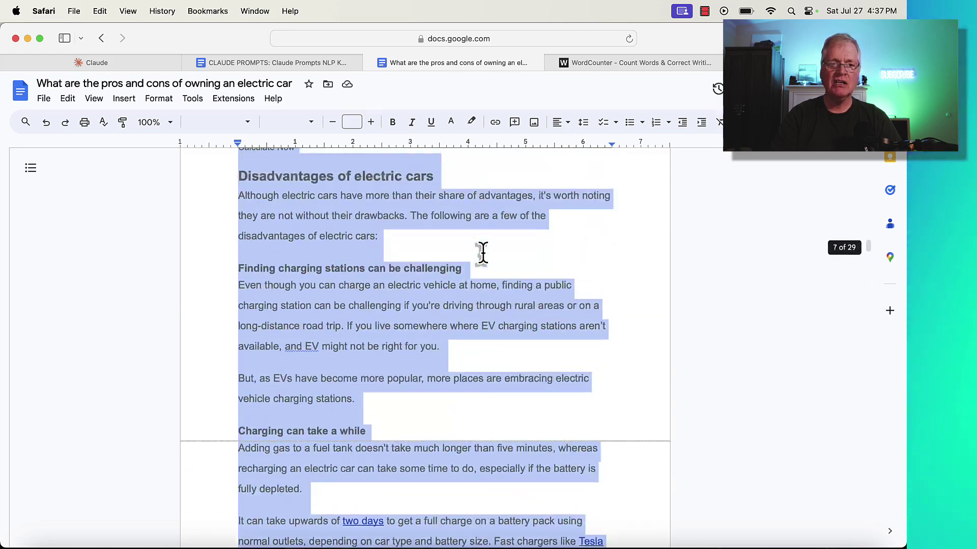
scroll(482, 253, up, 20)
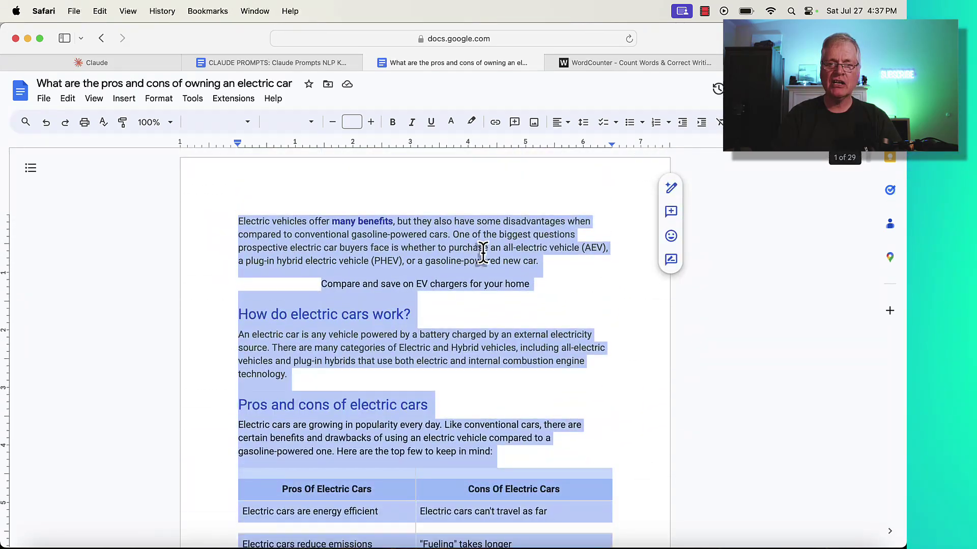
- Select the full text of Prompt #1 in the Claude Prompts NLP Keywords document
click(325, 63)
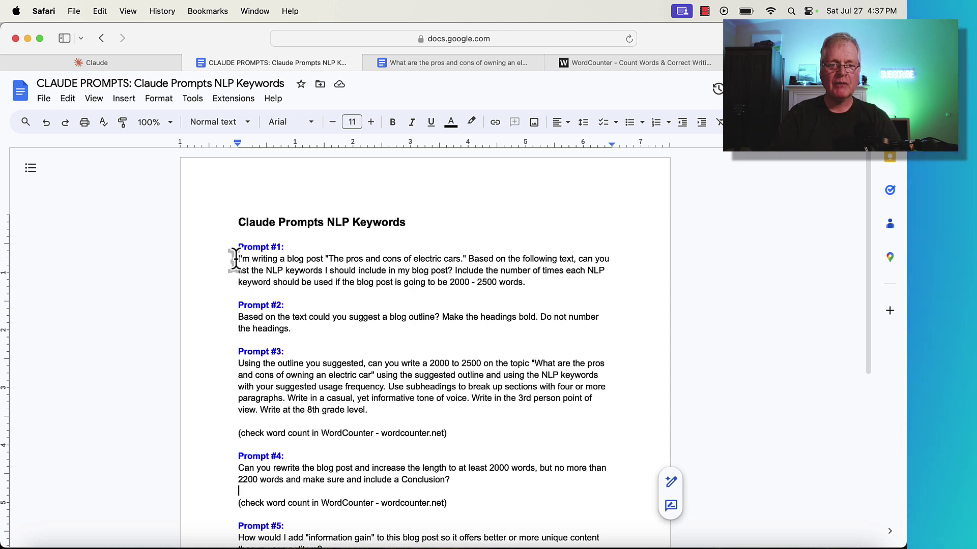
drag(218, 252, 546, 275)
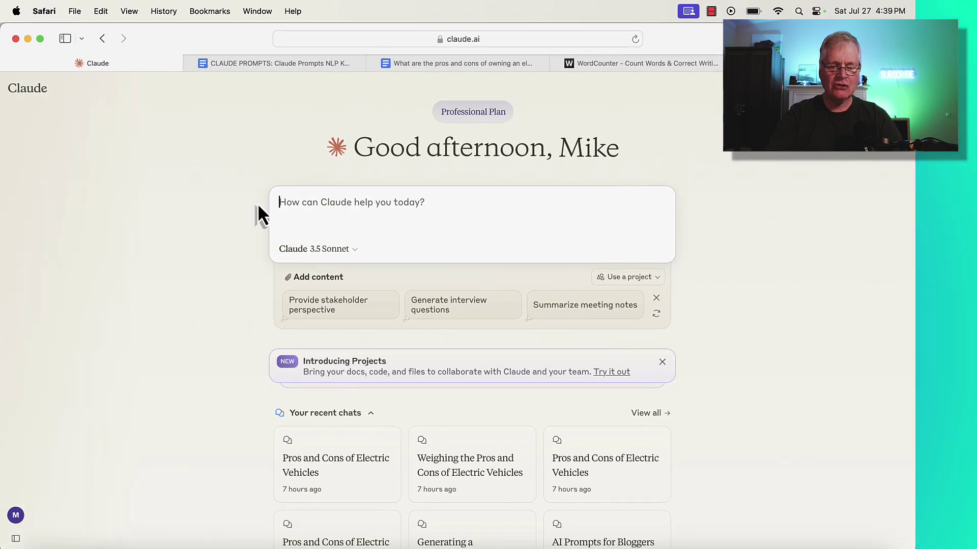
- Paste the NLP keyword prompt into Claude and attach the electric-car article text beneath it
text(I'm writing a blog post "The pros and cons of electric cars." Based on the following text, can you list the NLP keywords I should include in my blog post? Include the number of times each NLP keyword should be used if the blog post is going to be 2000 - 2500 words.)
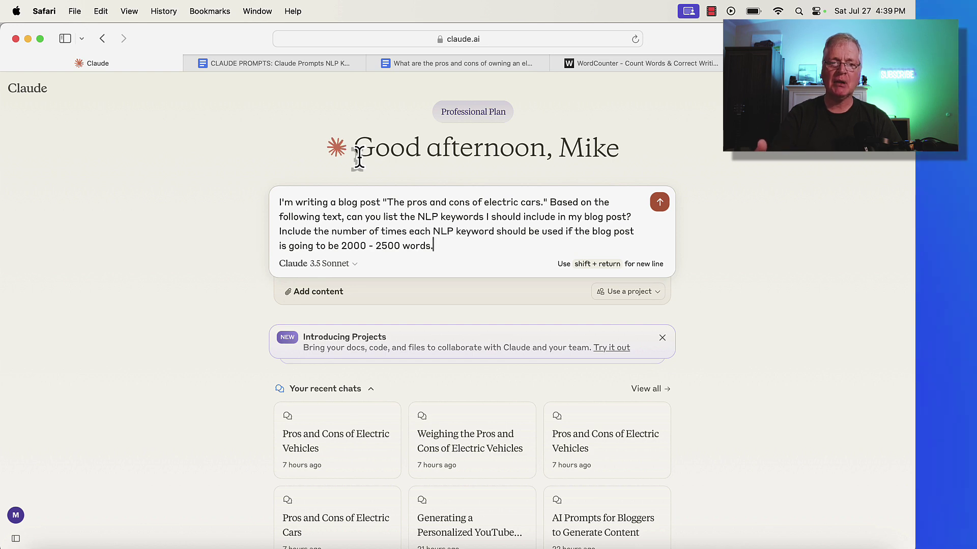
click(388, 60)
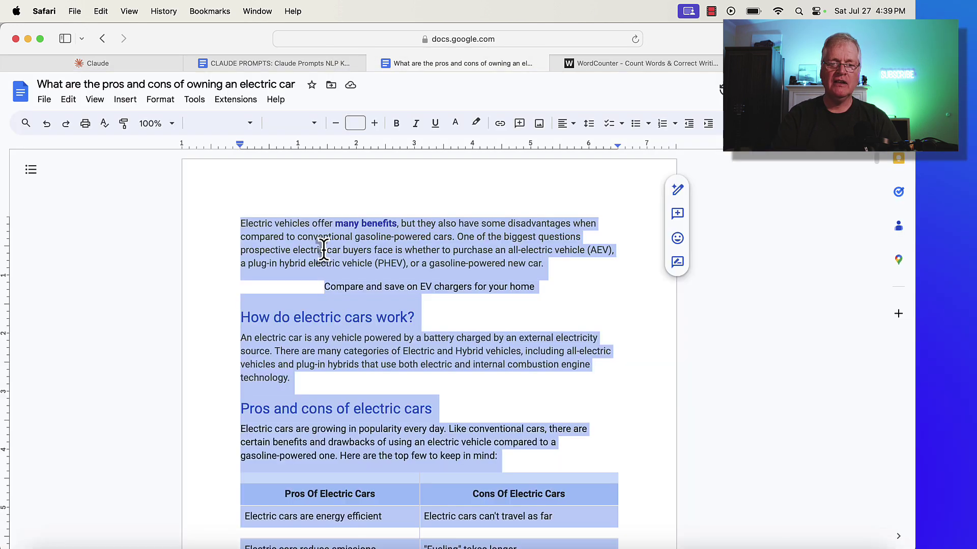
scroll(457, 349, down, 8)
scroll(457, 349, down, 15)
scroll(457, 349, down, 15)
scroll(457, 349, up, 20)
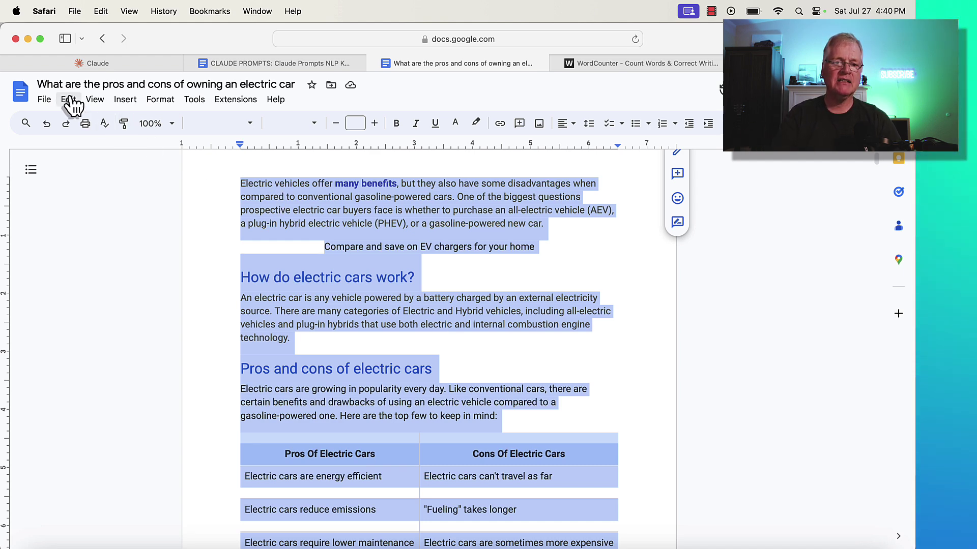
click(145, 62)
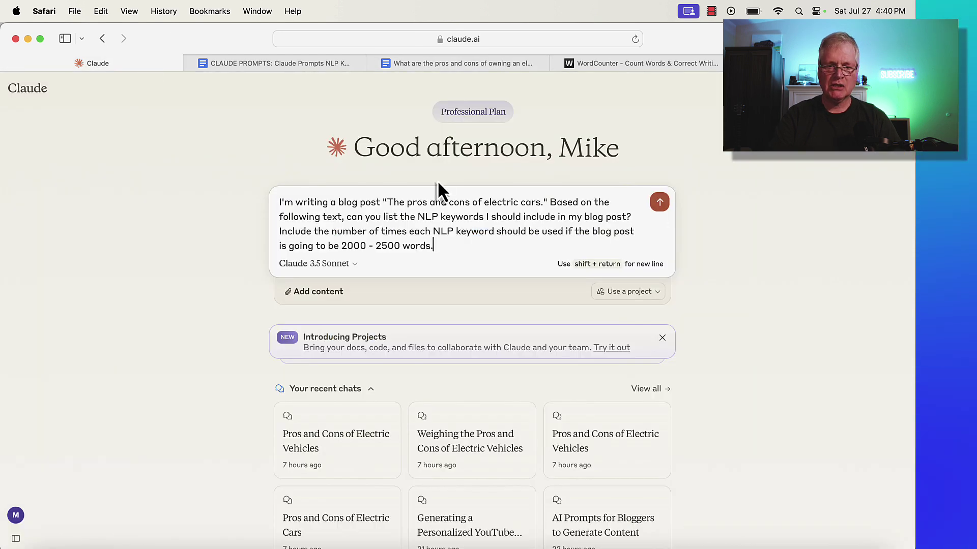
key(shift+Return)
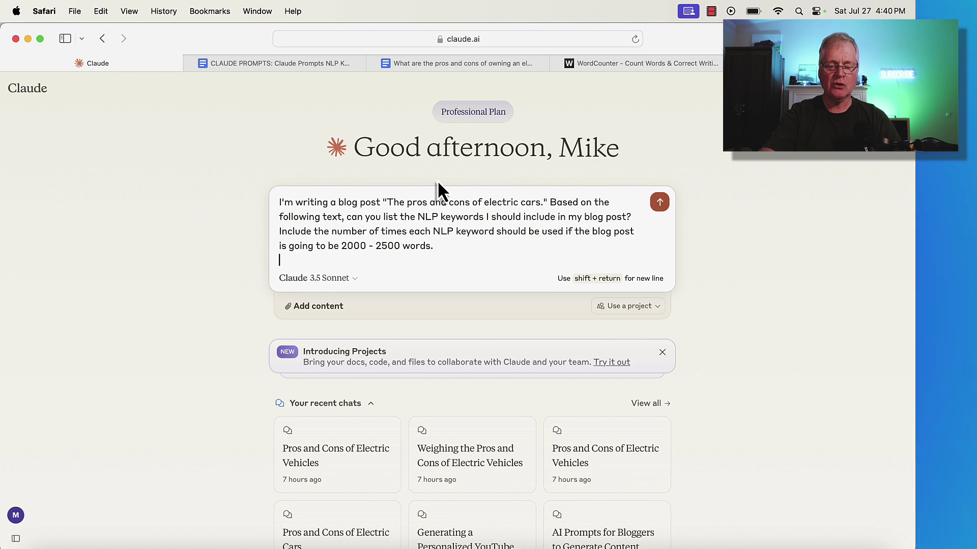
key(super+v)
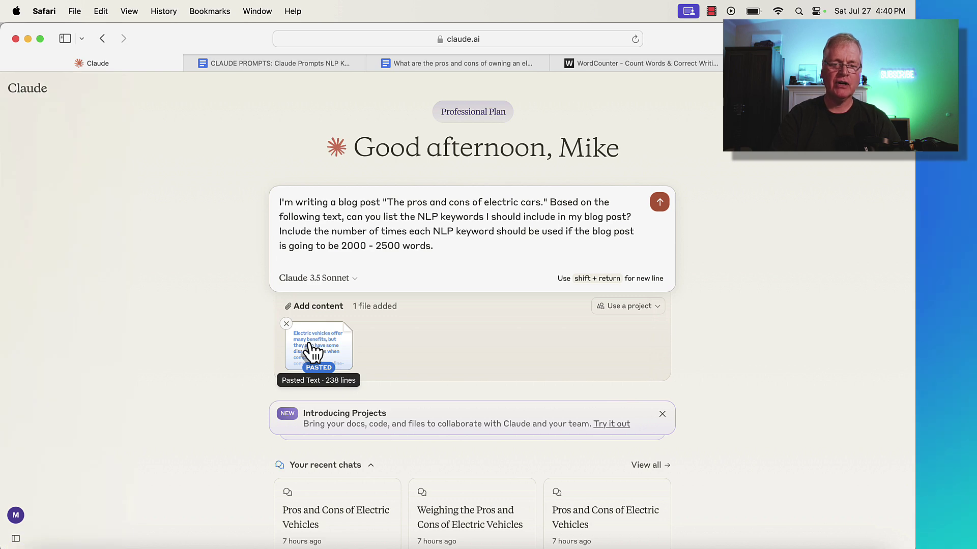
click(660, 203)
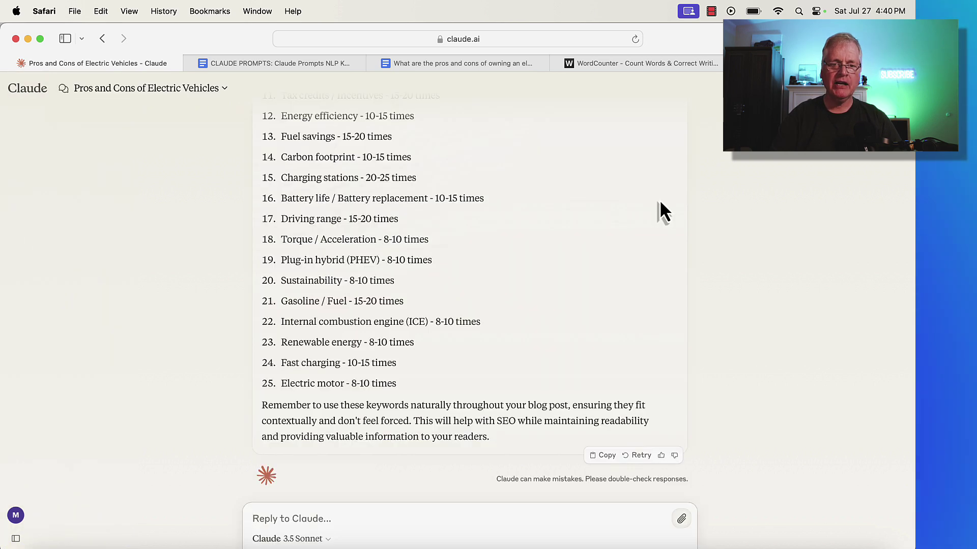
scroll(514, 143, up, 10)
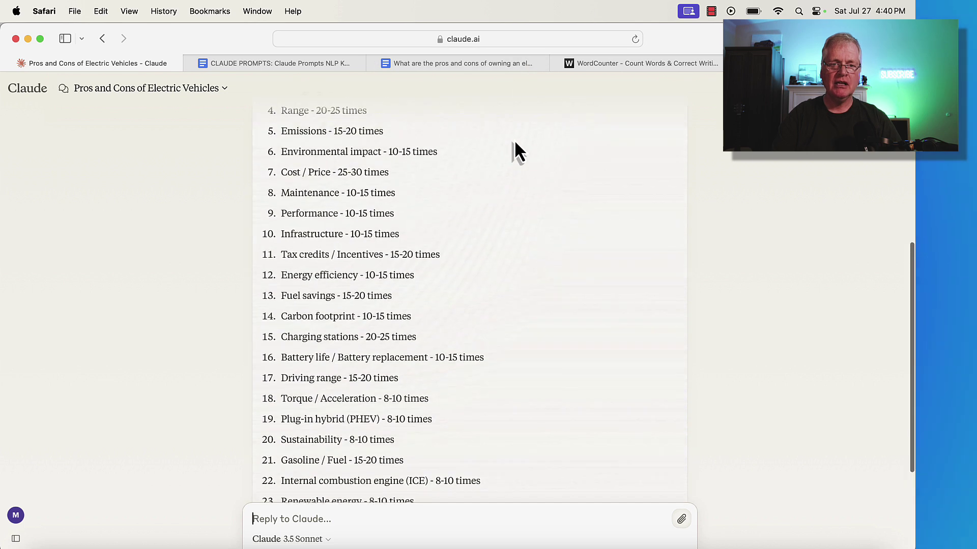
scroll(515, 144, up, 4)
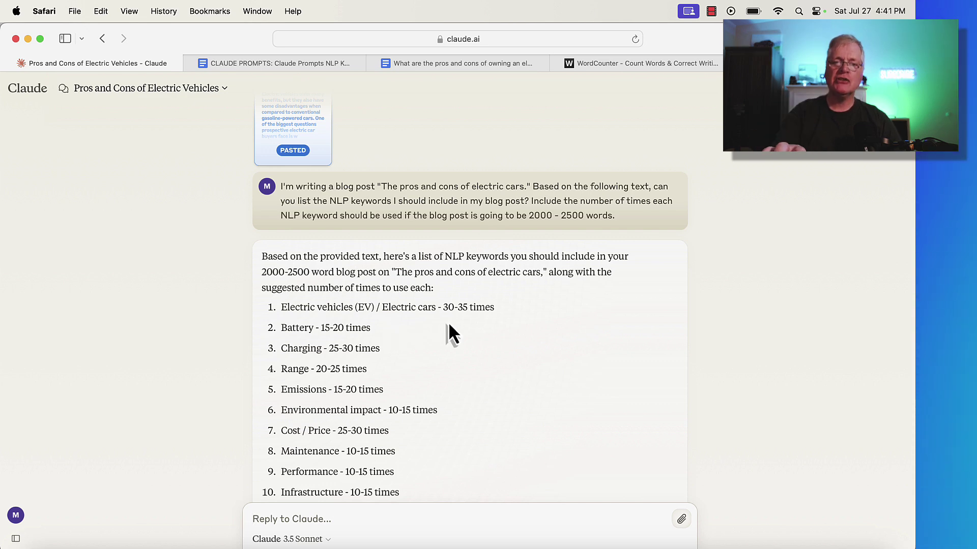
scroll(467, 350, down, 3)
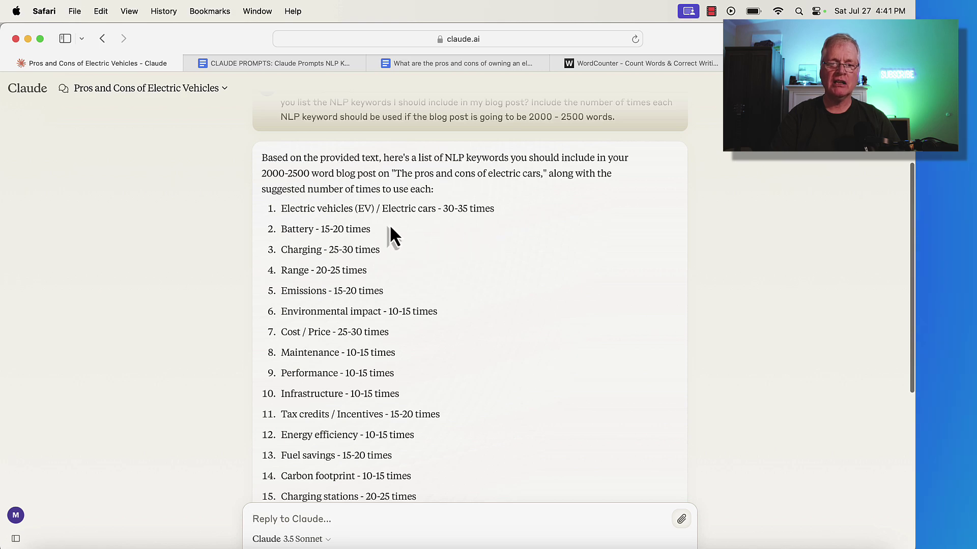
scroll(495, 279, down, 3)
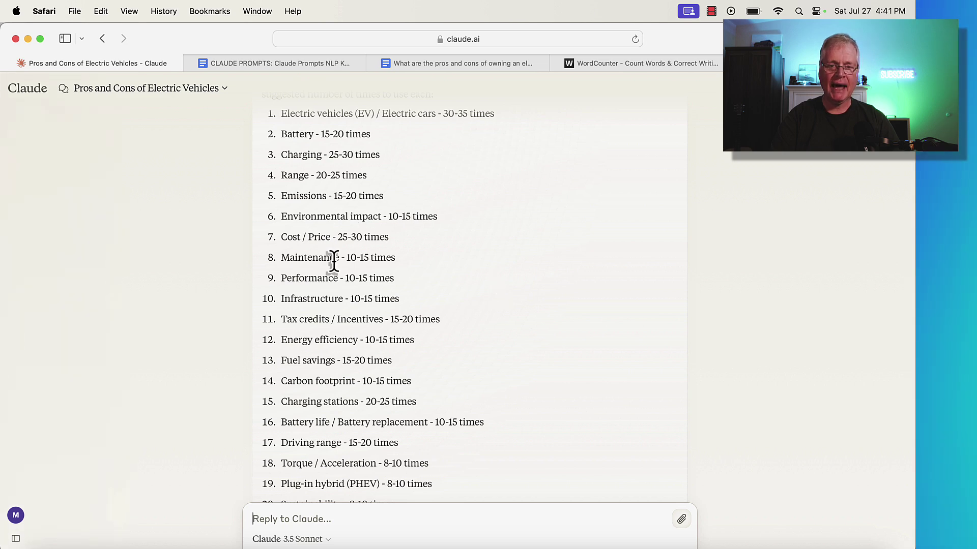
scroll(497, 305, down, 5)
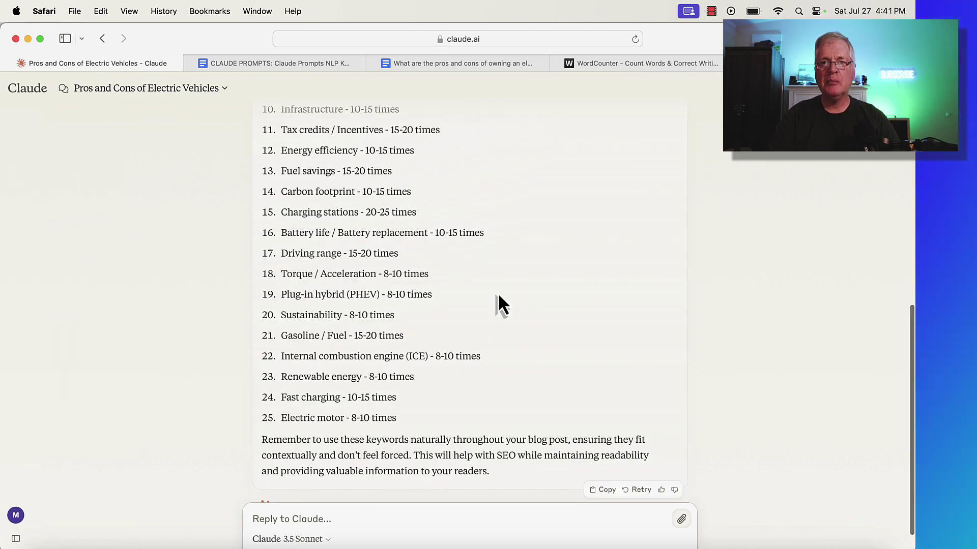
scroll(499, 300, up, 3)
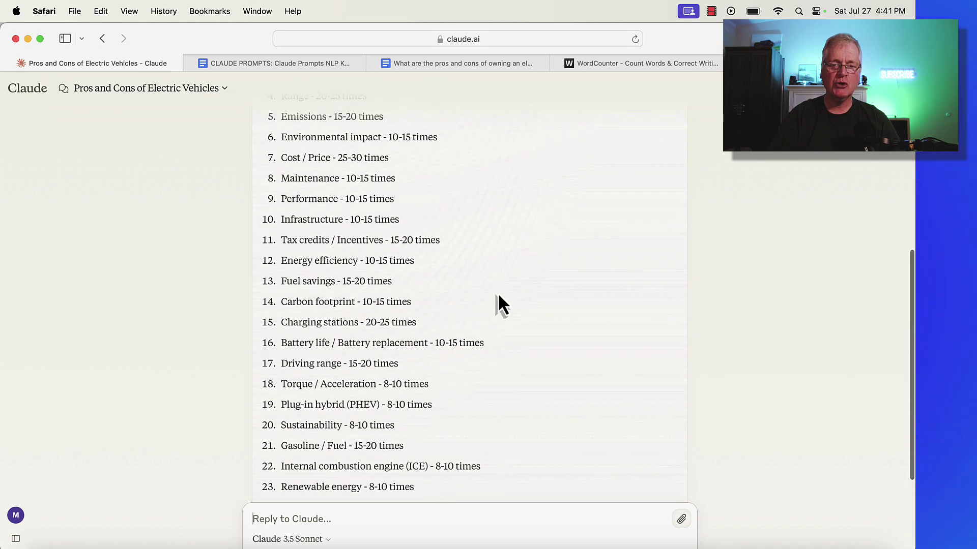
scroll(499, 300, up, 4)
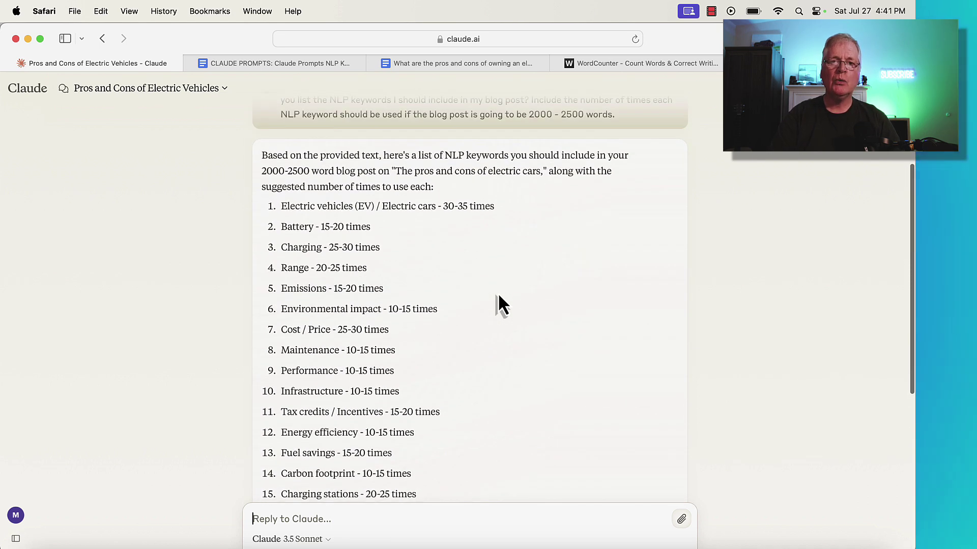
scroll(498, 304, down, 2)
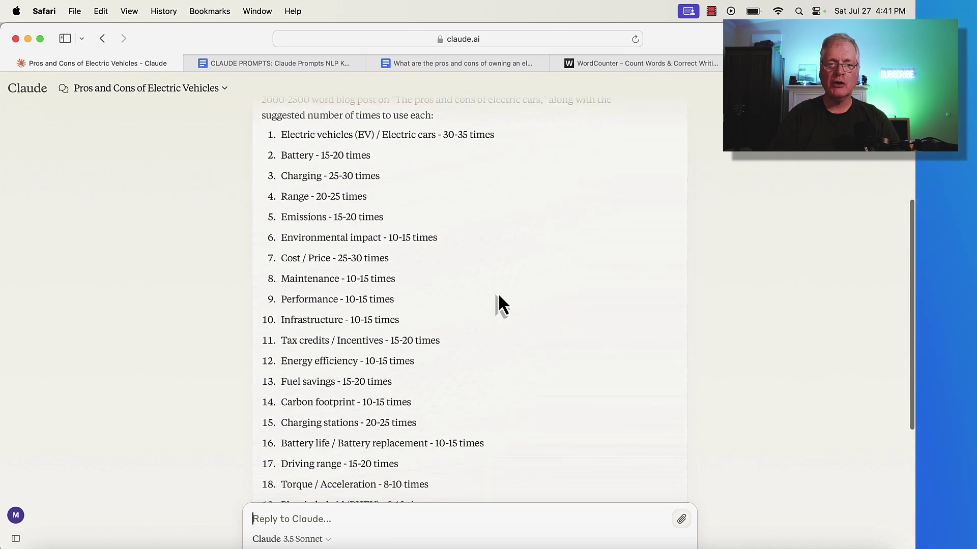
scroll(498, 300, down, 5)
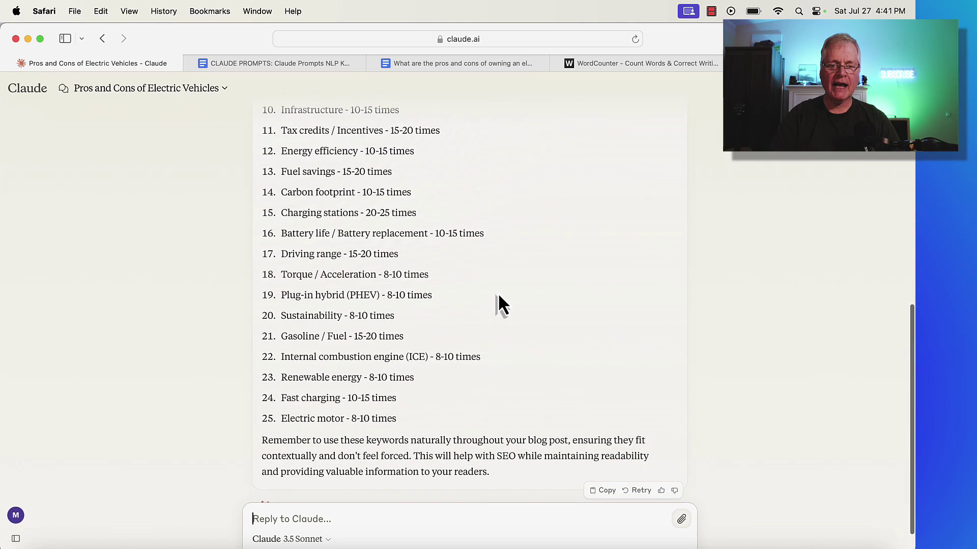
scroll(499, 300, down, 2)
scroll(499, 300, up, 2)
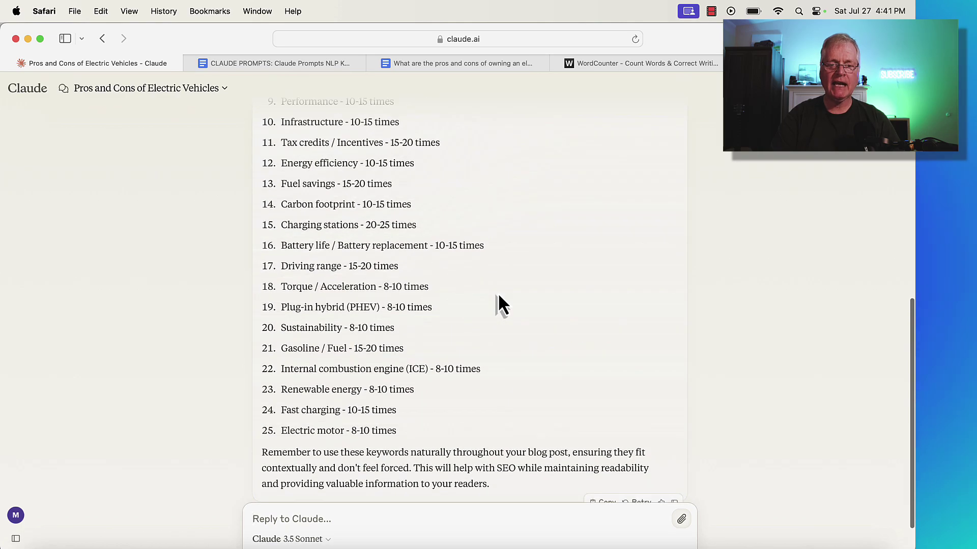
scroll(498, 294, up, 10)
scroll(497, 290, down, 4)
- Copy Prompt #2's blog-outline request from the prompts document and send it to Claude
click(305, 63)
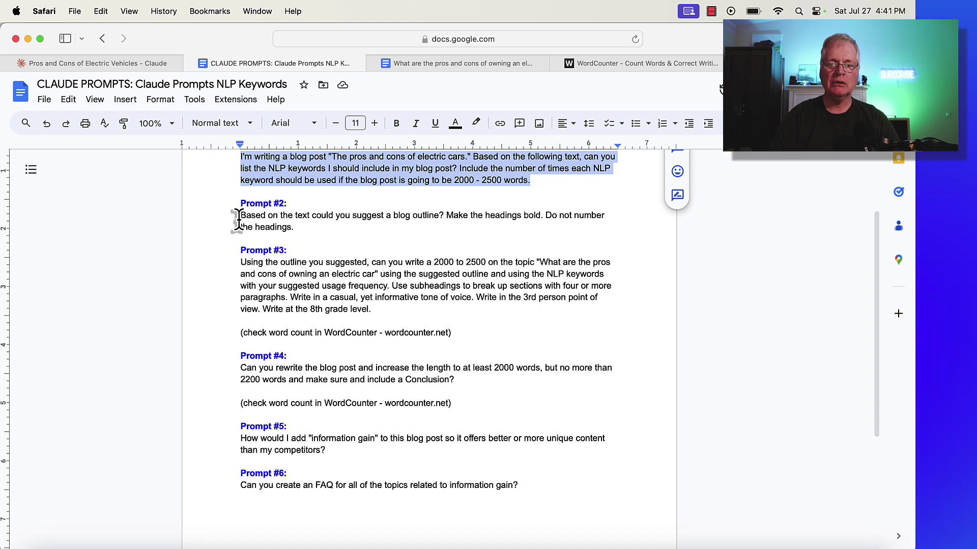
drag(238, 215, 294, 228)
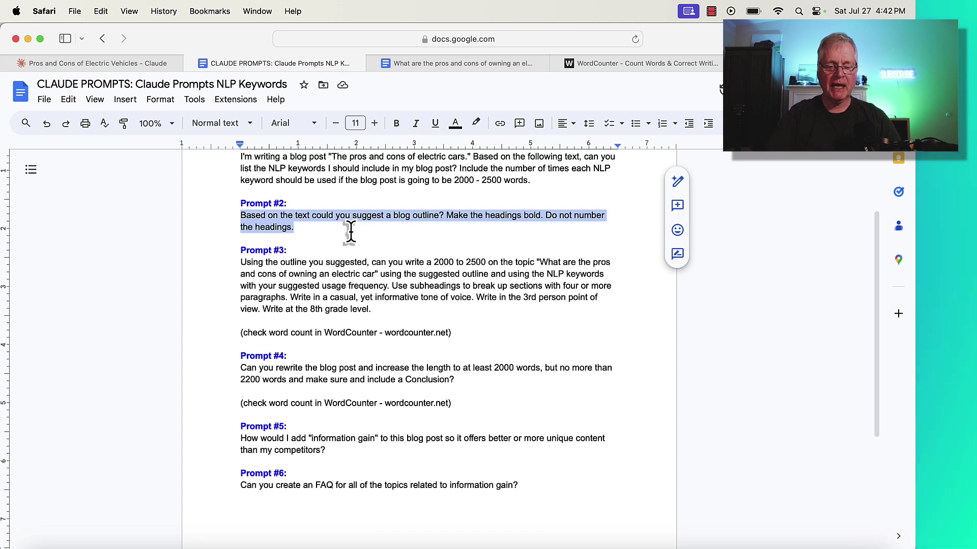
key(super+c)
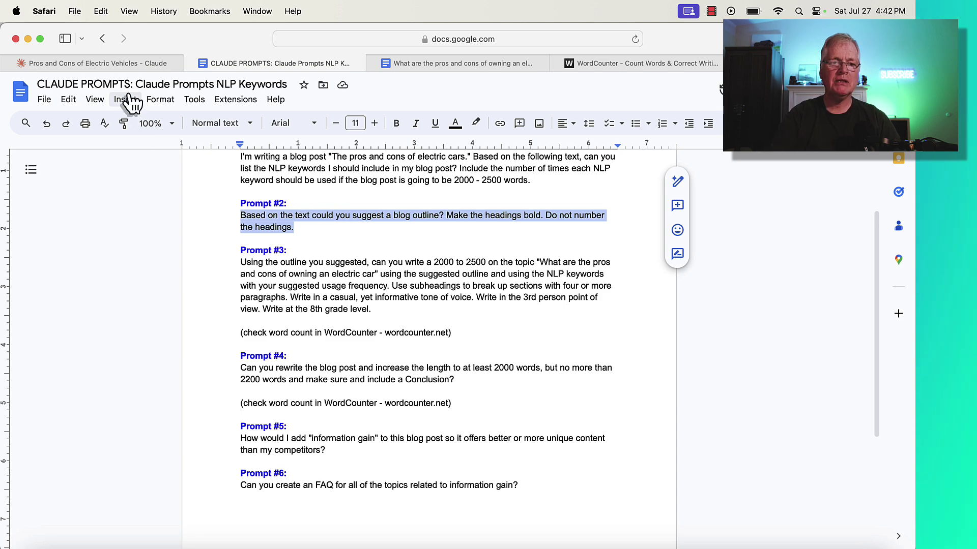
click(91, 63)
key(super+v)
click(684, 507)
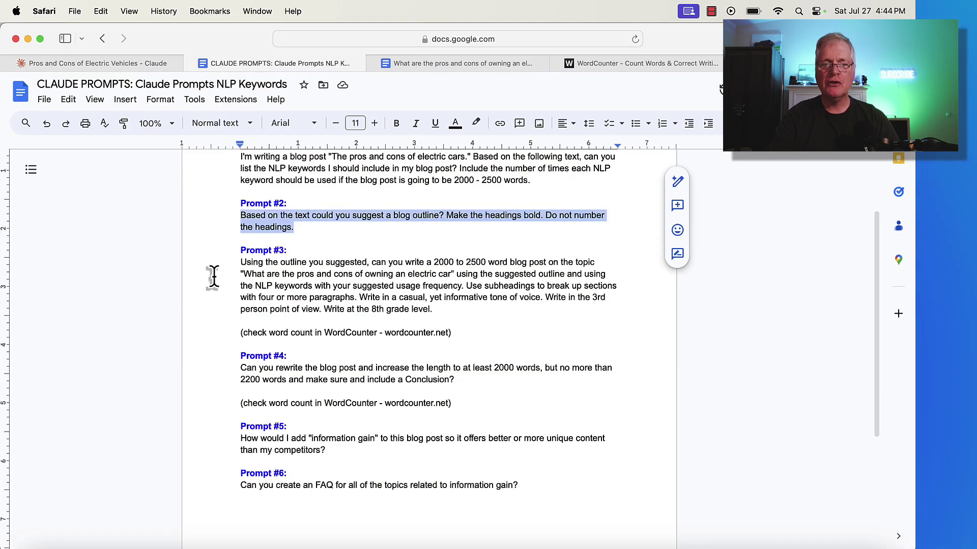
- Select Prompt #3's request for a 2000 to 2500 word blog post
drag(241, 262, 437, 304)
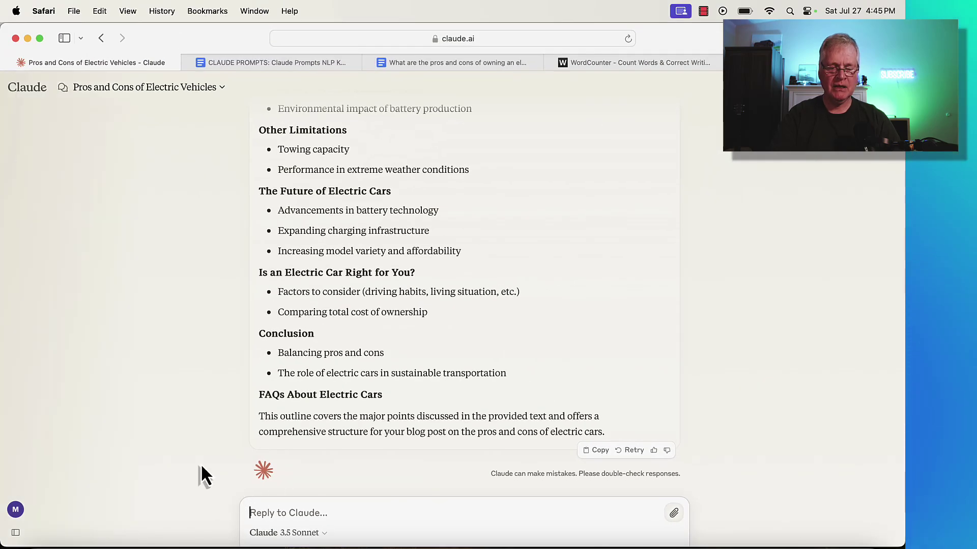
- Send Prompt #3 to Claude and read through the generated electric-car blog post and its five FAQs
key(super+v)
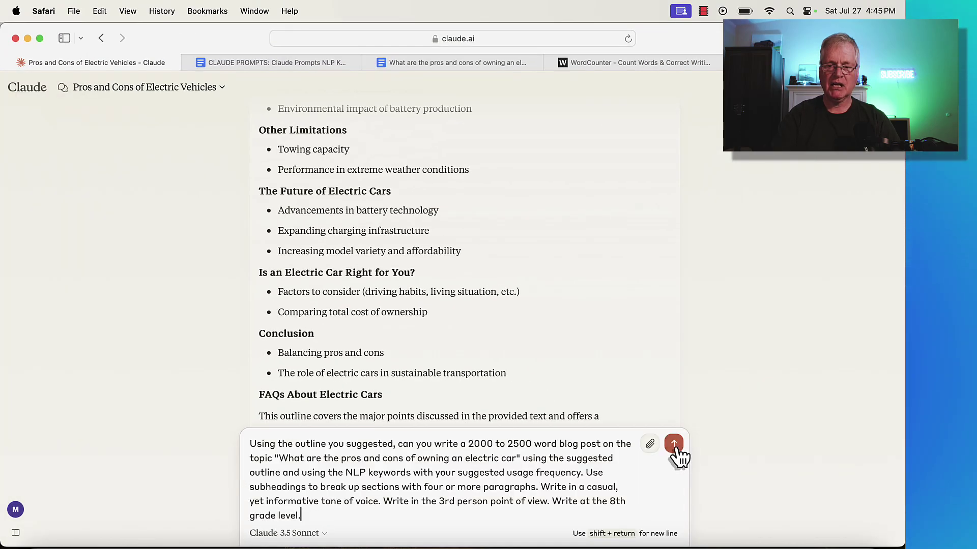
click(676, 445)
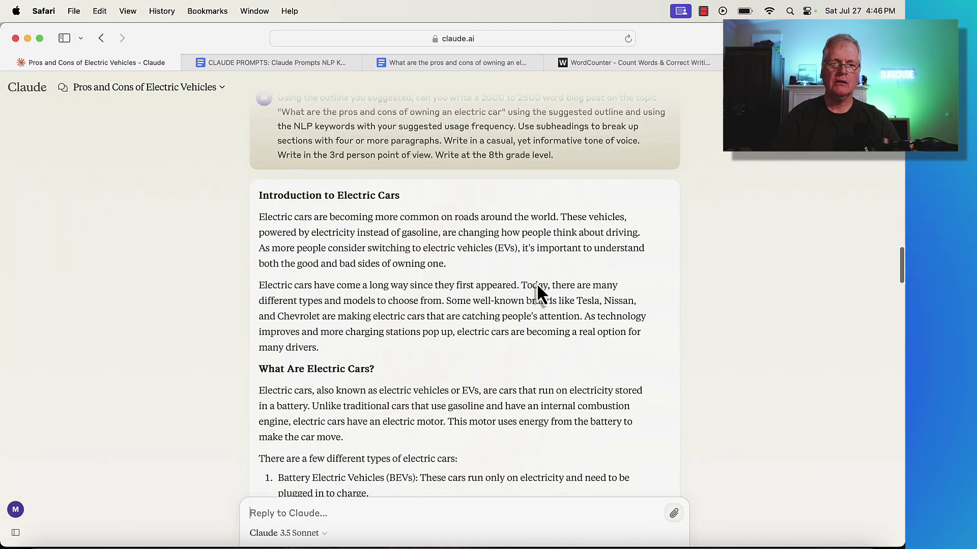
scroll(536, 283, down, 5)
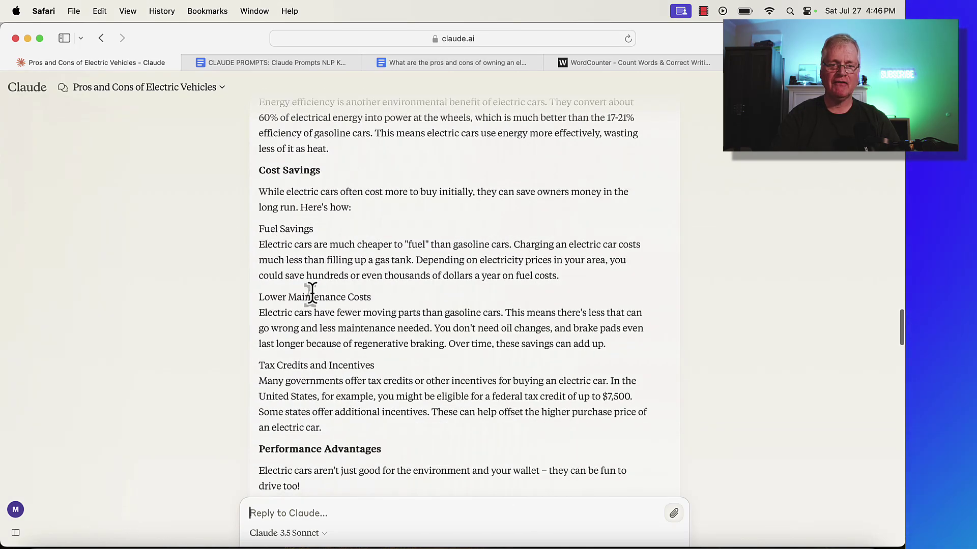
scroll(544, 346, down, 3)
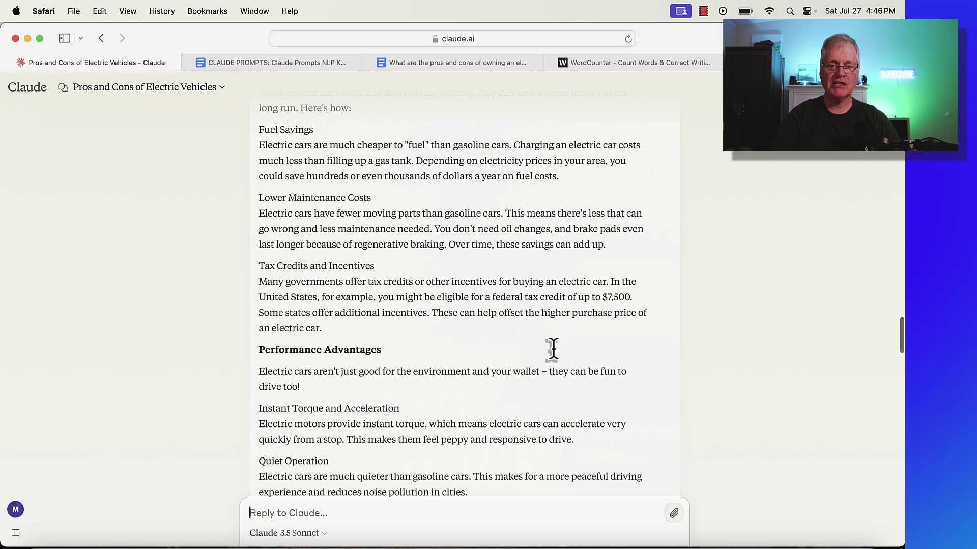
scroll(551, 290, down, 7)
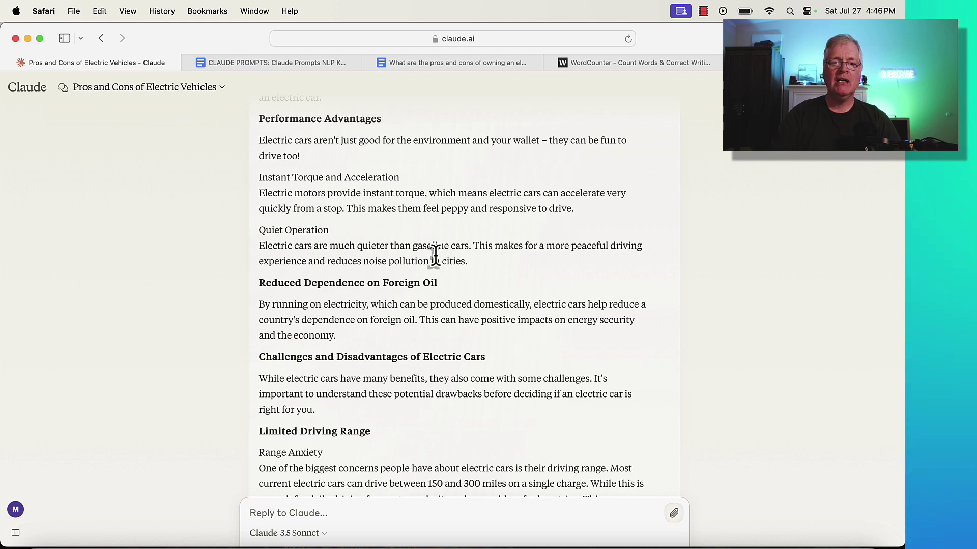
scroll(435, 254, down, 10)
scroll(435, 254, down, 7)
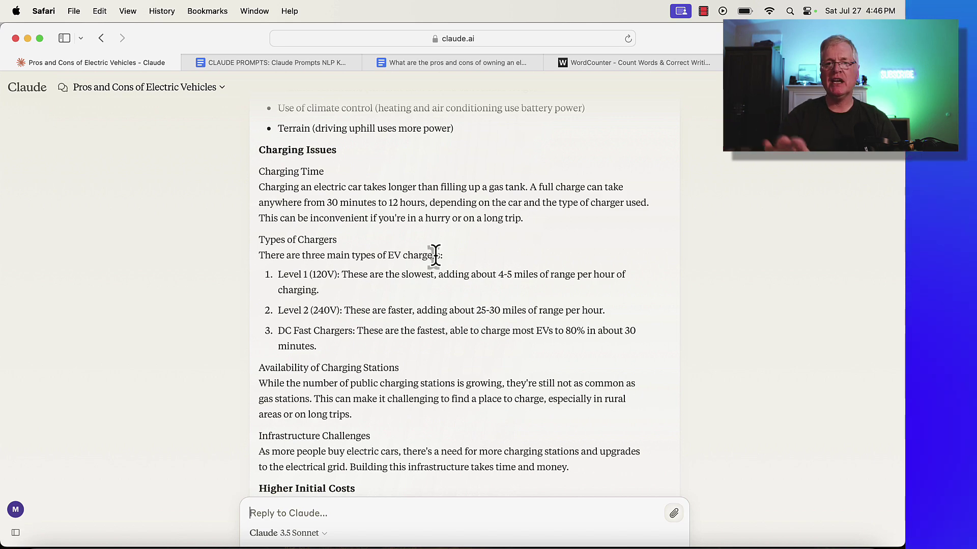
scroll(435, 256, down, 10)
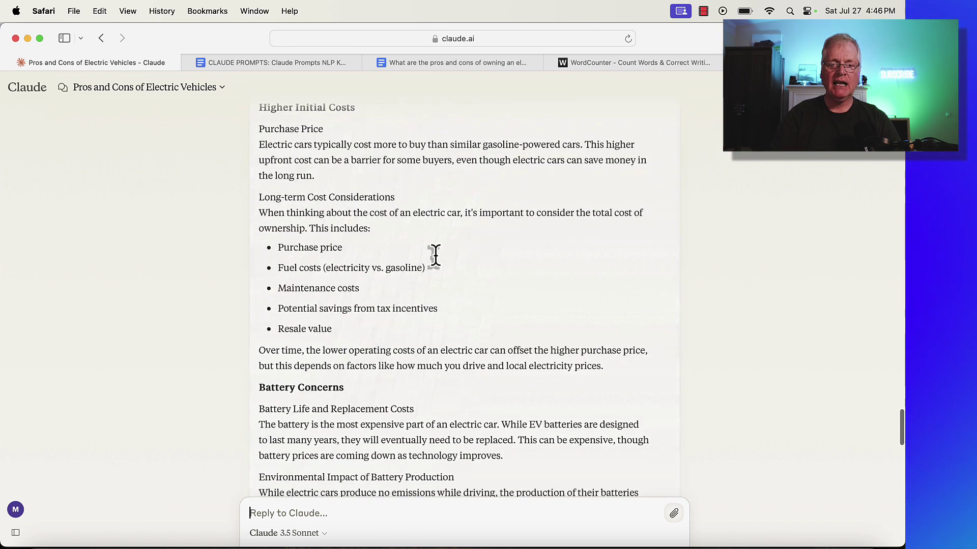
scroll(435, 256, down, 10)
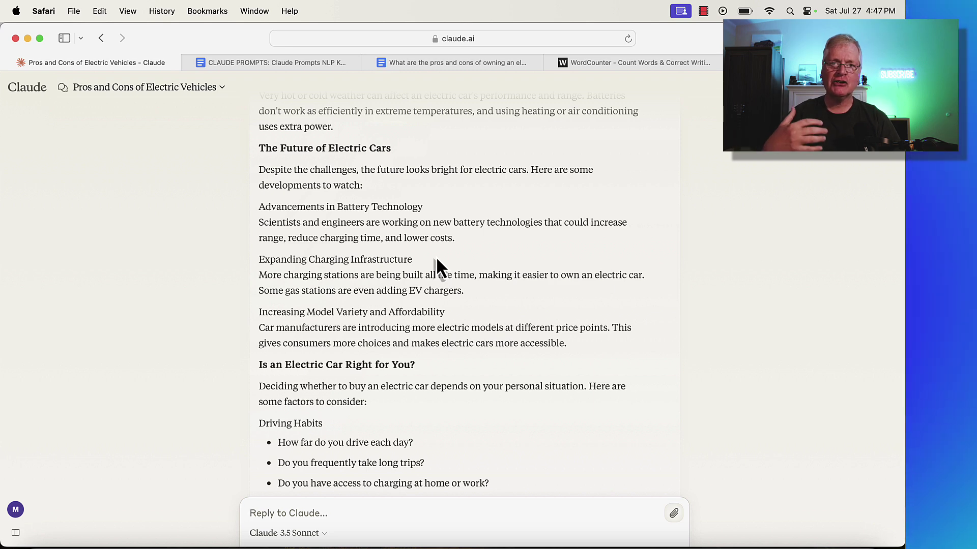
scroll(560, 377, up, 15)
scroll(560, 376, down, 10)
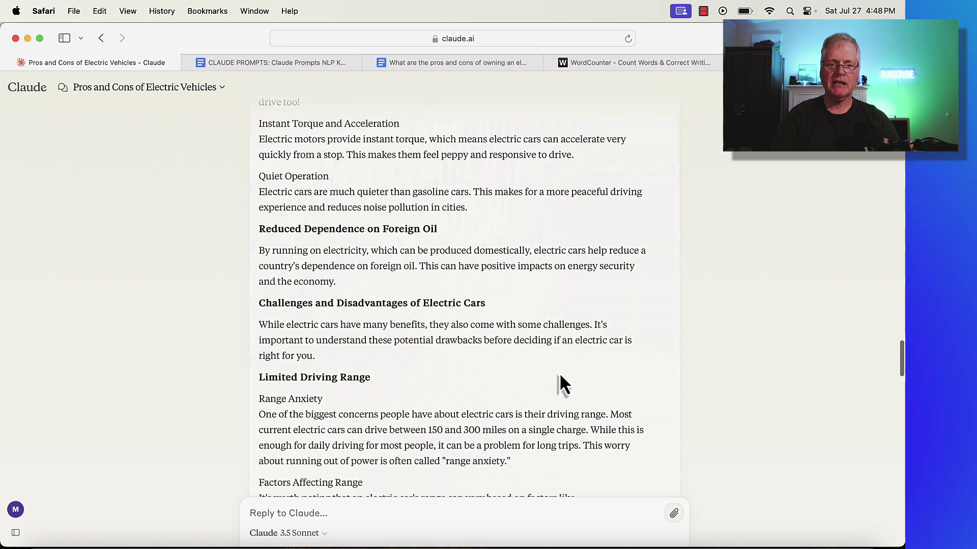
scroll(560, 378, down, 14)
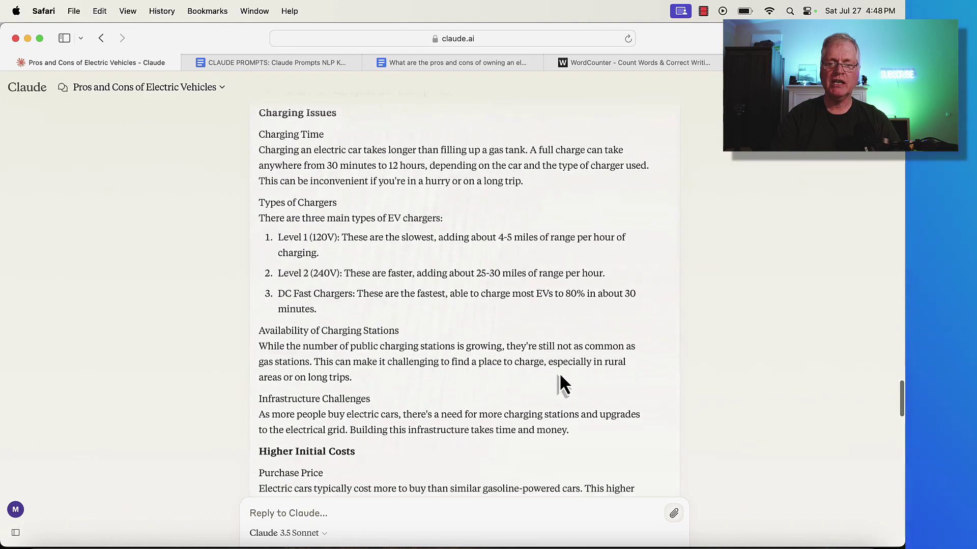
scroll(560, 377, down, 7)
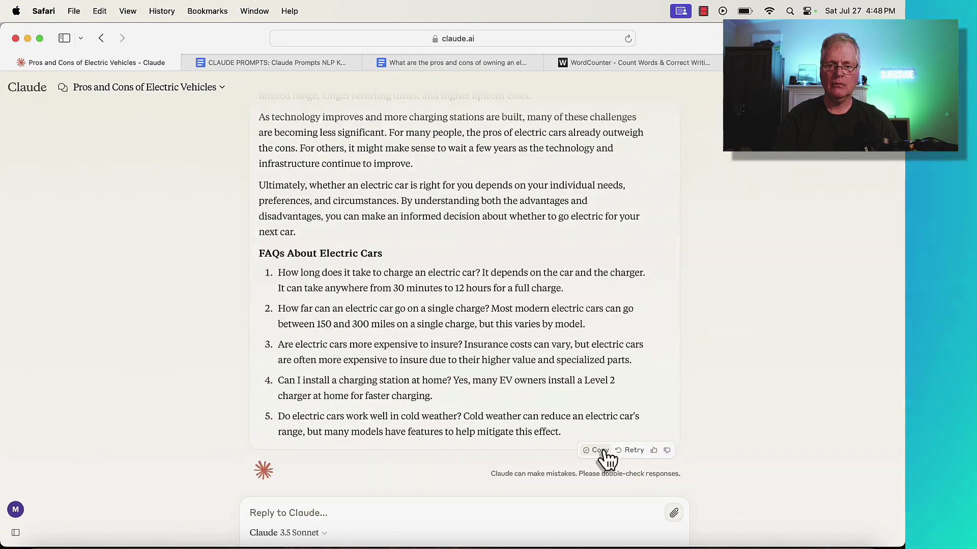
- Paste the post into WordCounter, delete the FAQ section to get 1,663 words, then clear the box
click(623, 64)
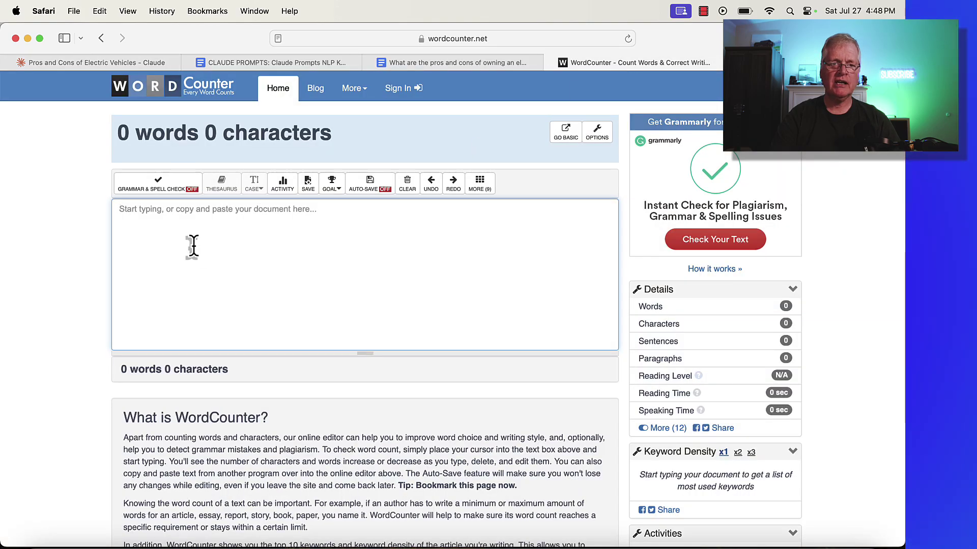
key(super+v)
drag(151, 118, 554, 324)
key(BackSpace)
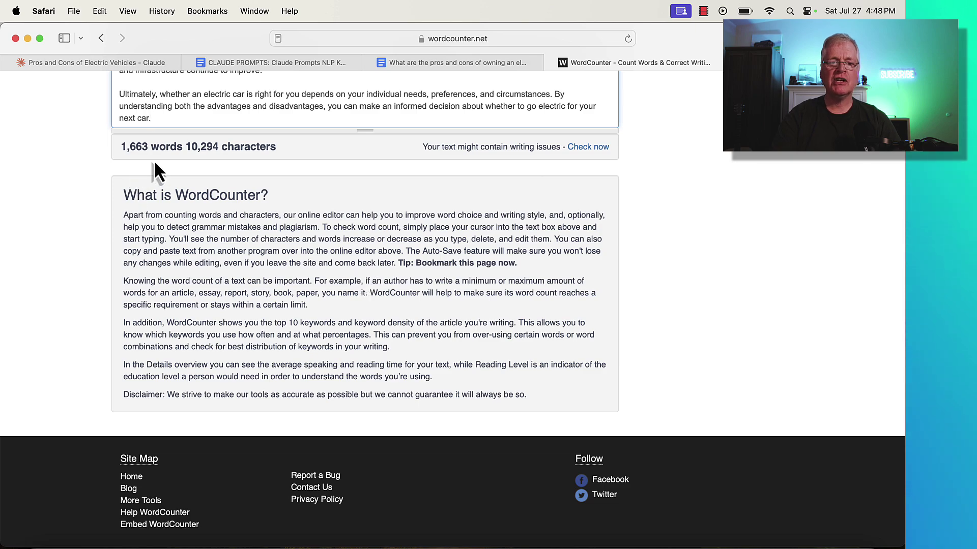
scroll(279, 175, up, 15)
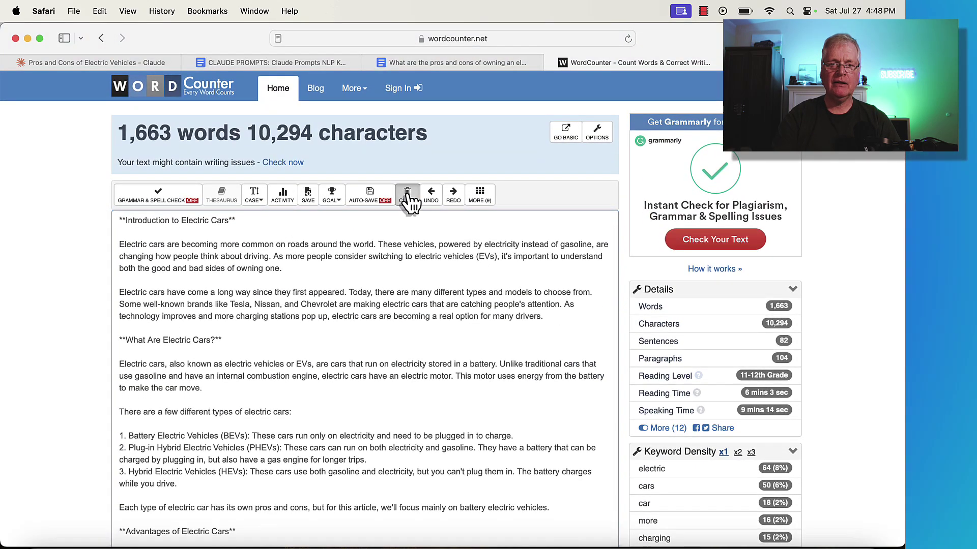
click(408, 196)
- Select Prompt #4's request to expand the post to 2000–2200 words with a Conclusion
click(238, 63)
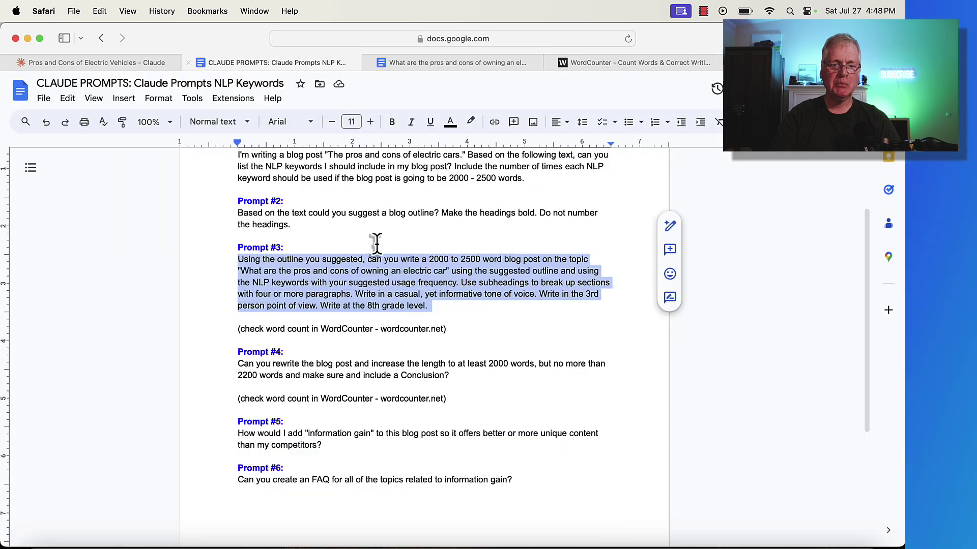
scroll(382, 267, down, 5)
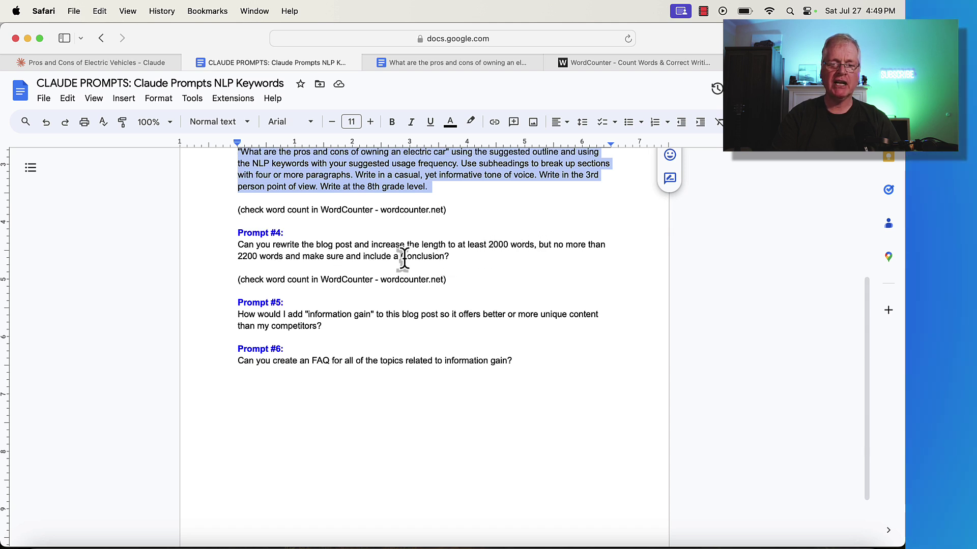
drag(232, 246, 525, 275)
click(133, 63)
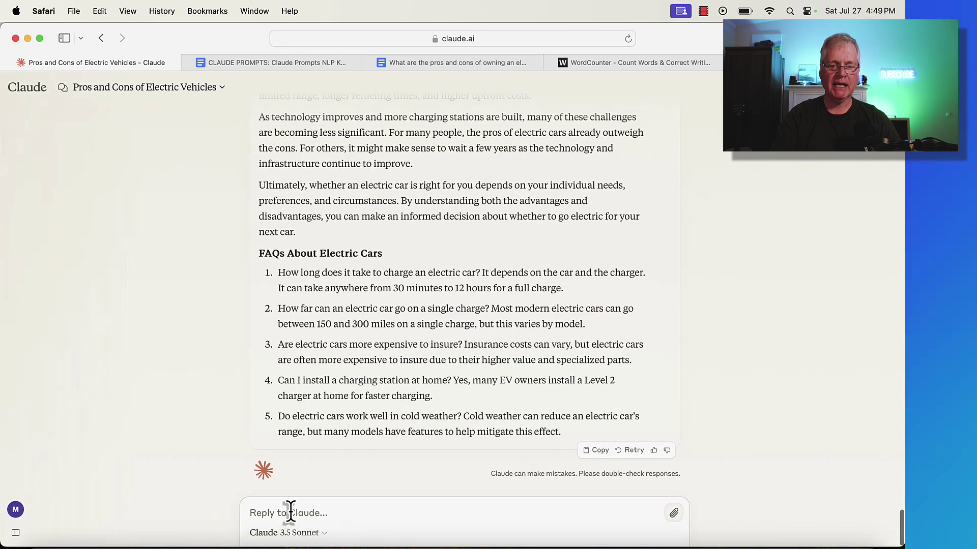
- Send Prompt #4 asking Claude to lengthen the post to 2000–2200 words with a Conclusion
key(super+v)
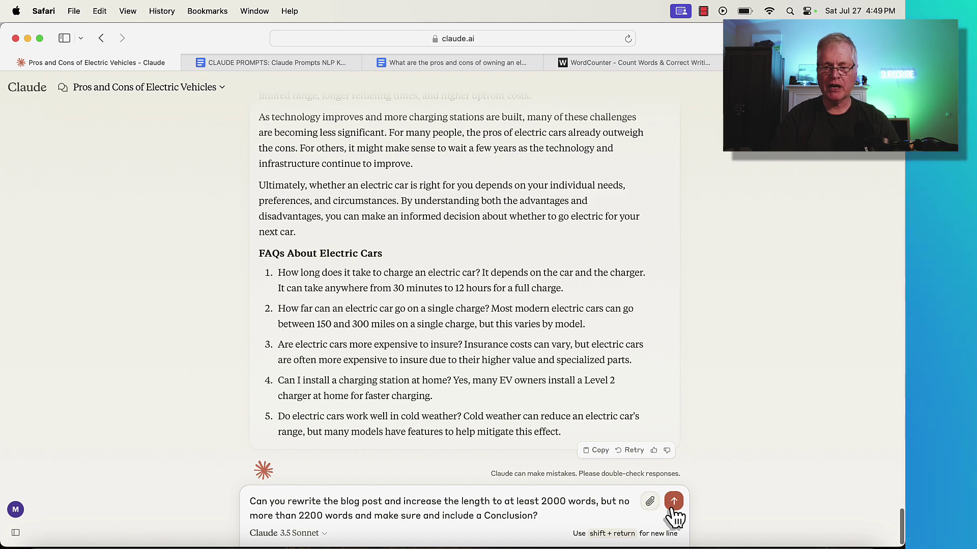
scroll(710, 476, down, 1)
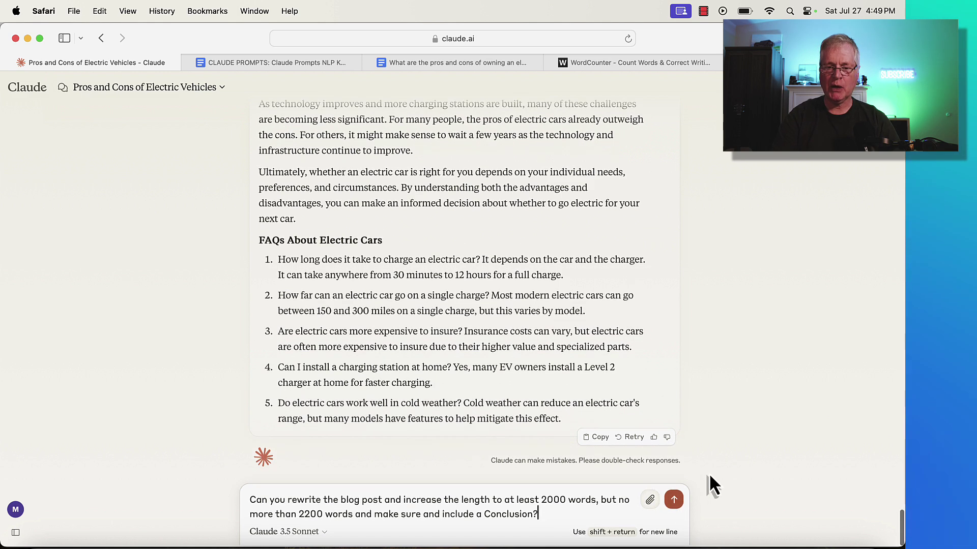
click(674, 502)
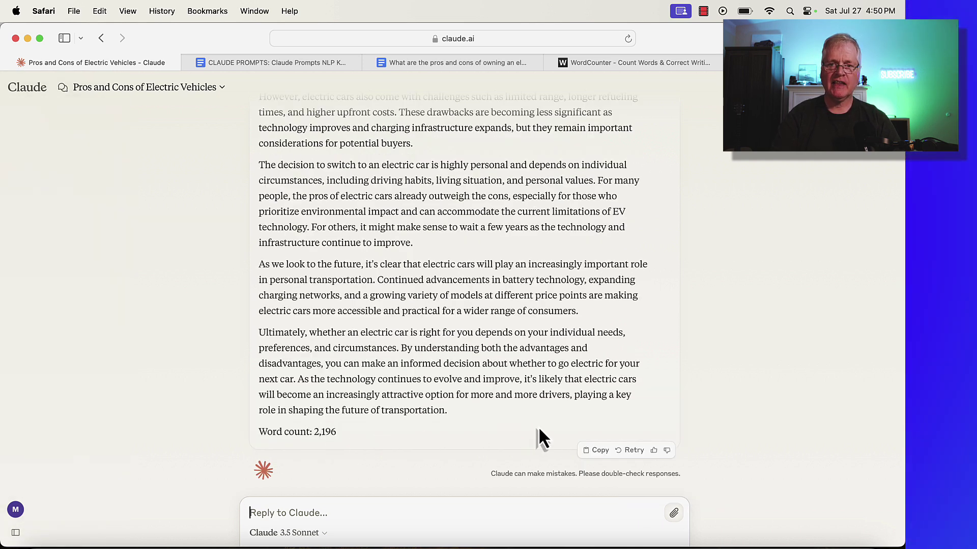
- Review the rewritten blog post, which Claude reports at 2,196 words
scroll(497, 429, up, 6)
scroll(497, 430, down, 3)
scroll(497, 430, down, 2)
scroll(497, 427, up, 2)
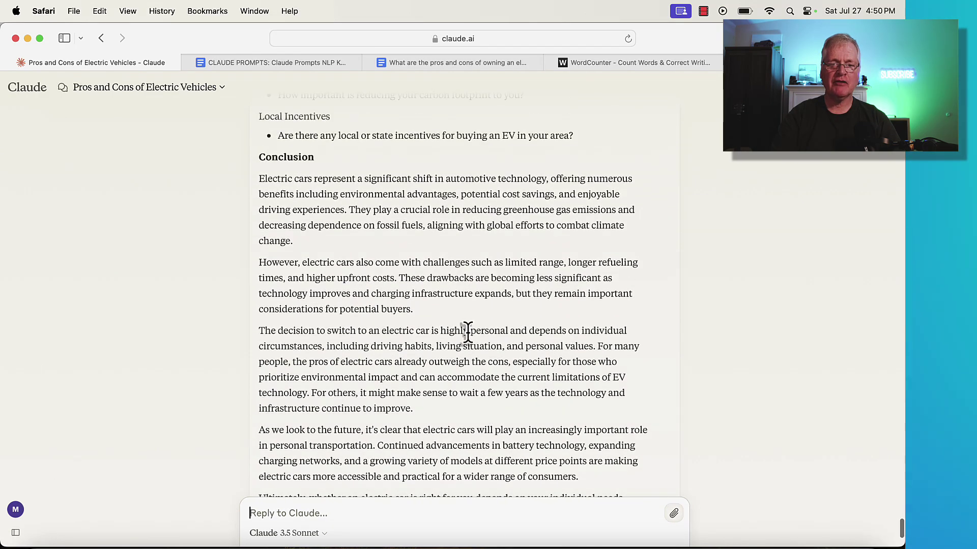
scroll(426, 336, down, 6)
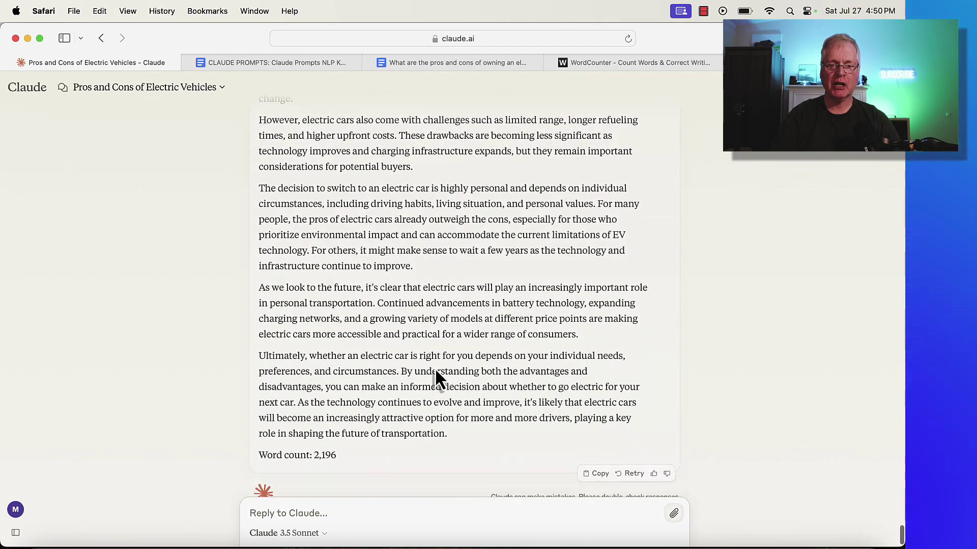
scroll(433, 366, up, 15)
scroll(436, 372, up, 7)
scroll(433, 366, up, 5)
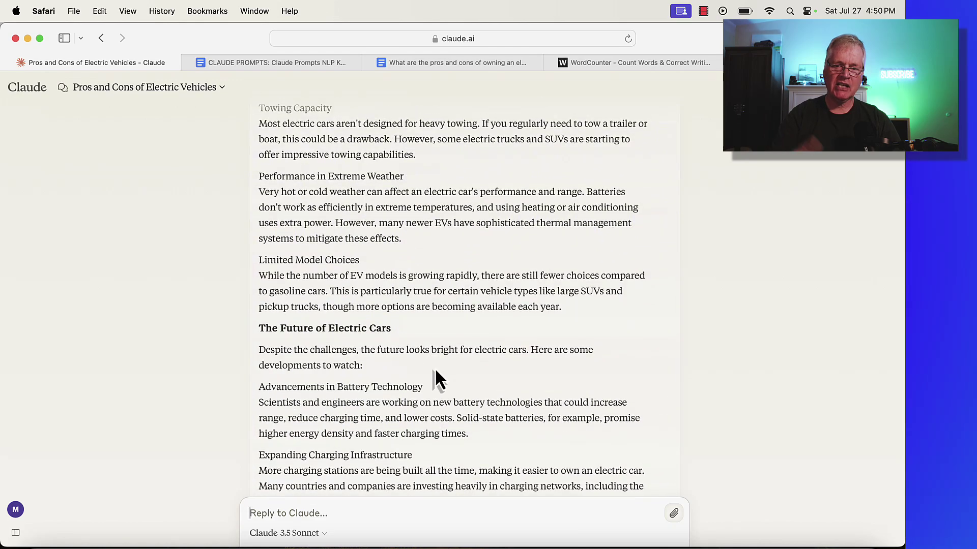
scroll(436, 374, up, 5)
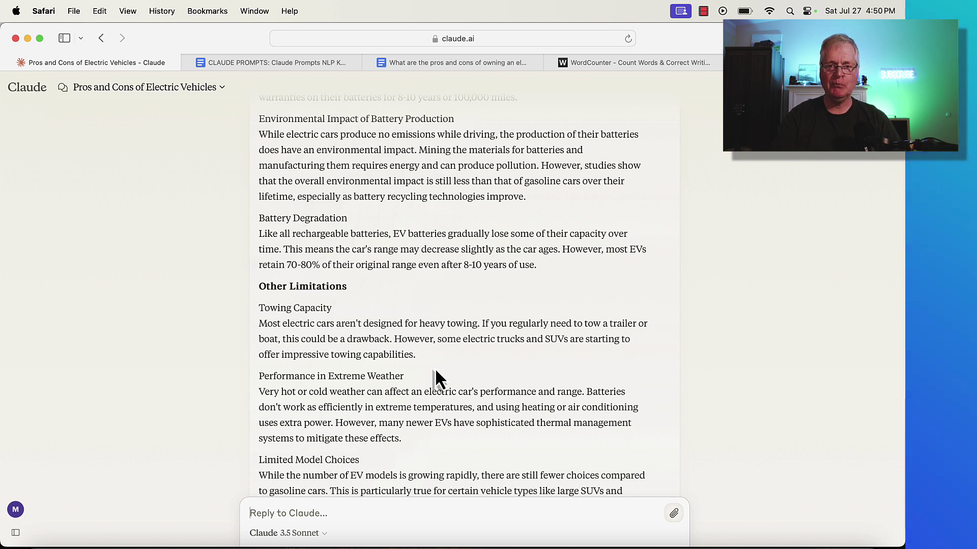
scroll(439, 377, down, 10)
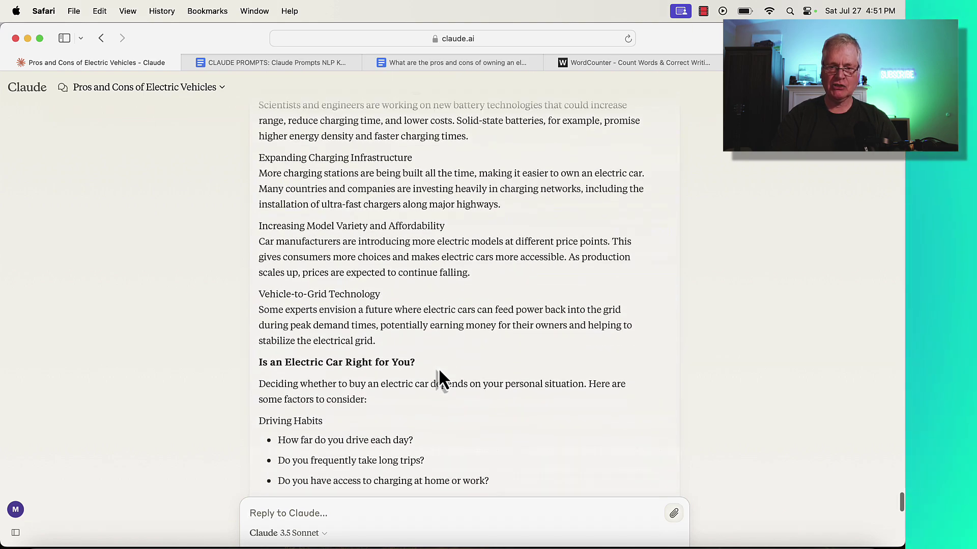
scroll(438, 376, down, 15)
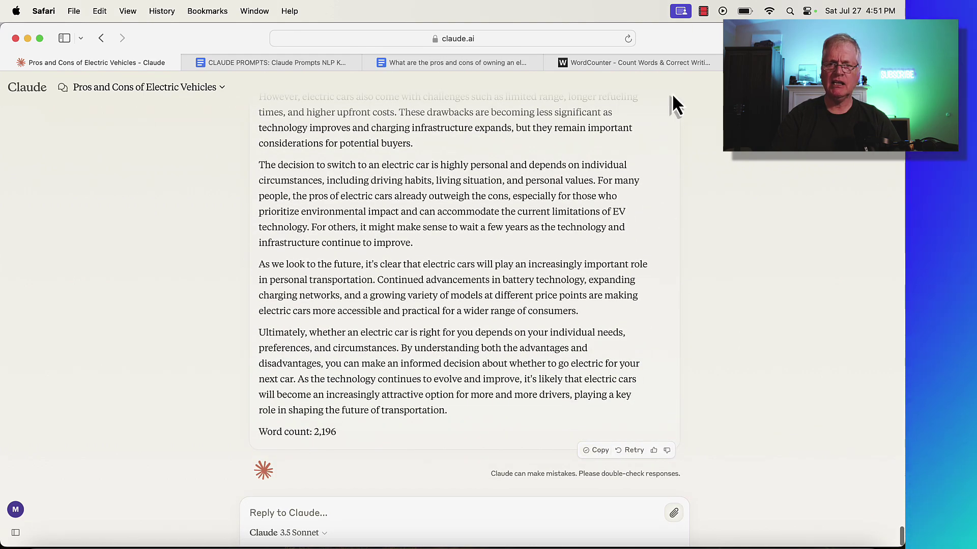
click(676, 65)
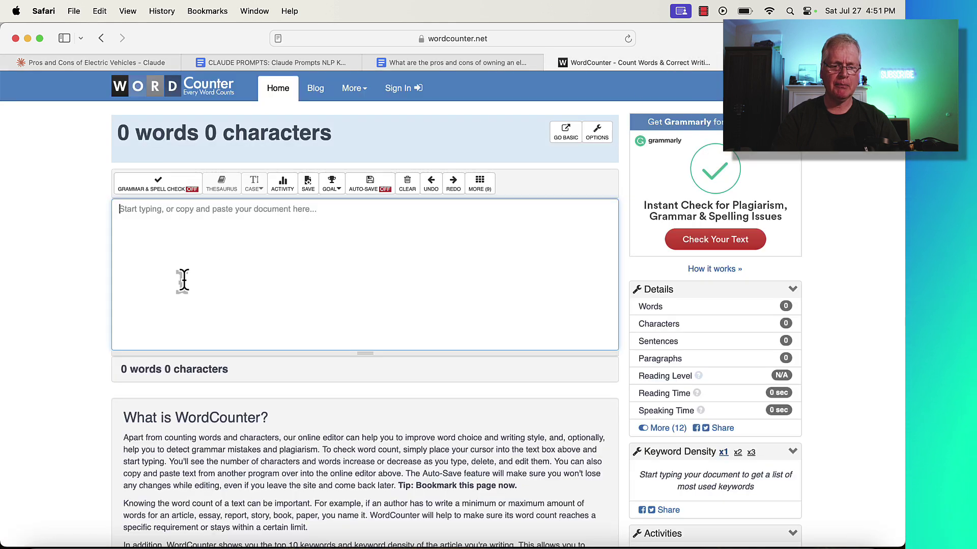
- Paste the rewritten post into WordCounter, confirm 2,414 words and 15,553 characters, then return to Prompt #5
key(super+v)
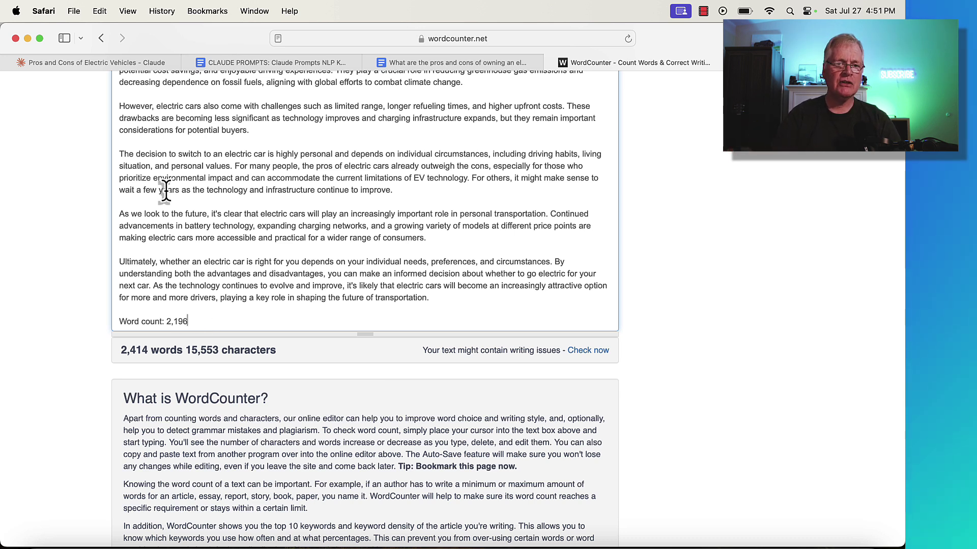
click(158, 68)
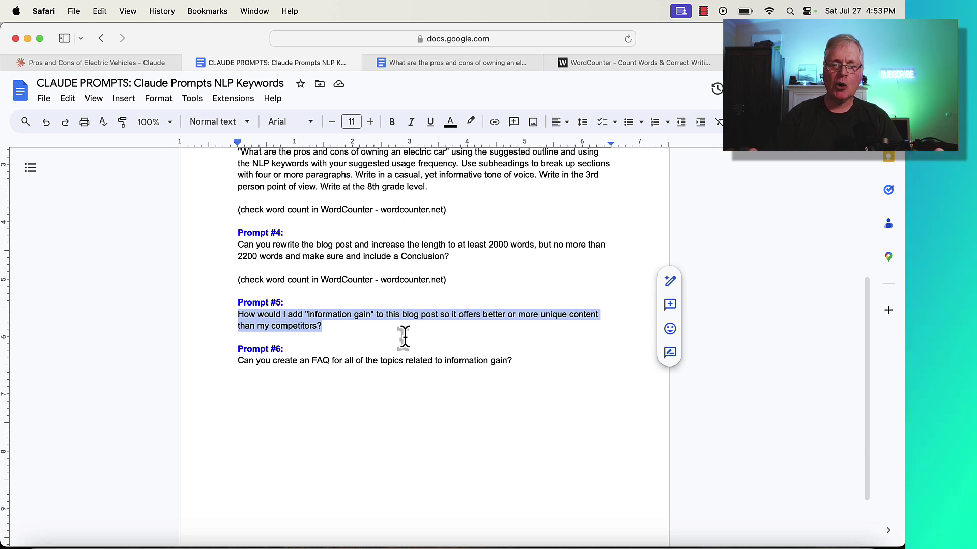
- Send Prompt #5's information-gain question to Claude and read its 12-point list of unique content ideas
click(157, 62)
text(How would I add "information gain" to this blog post so it offers better or more unique content than my competitors?)
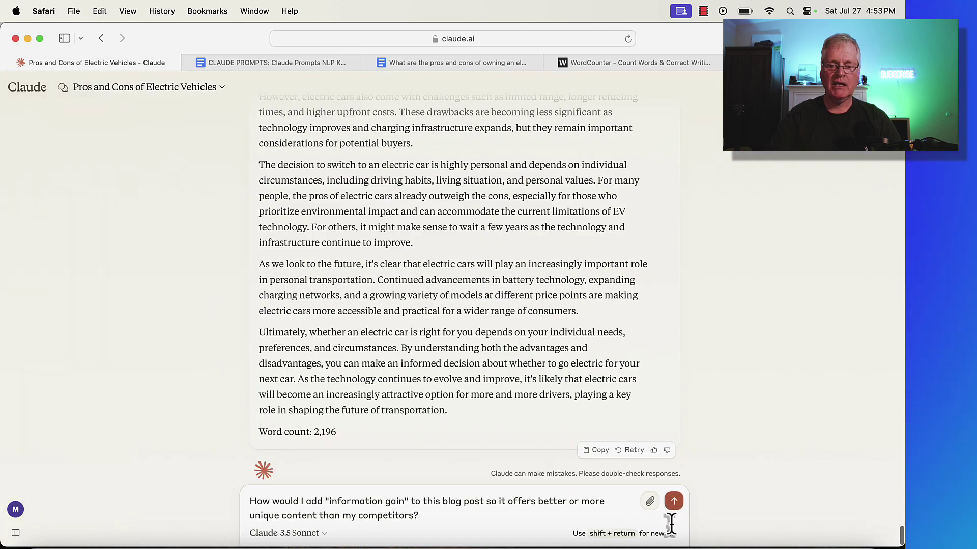
click(674, 502)
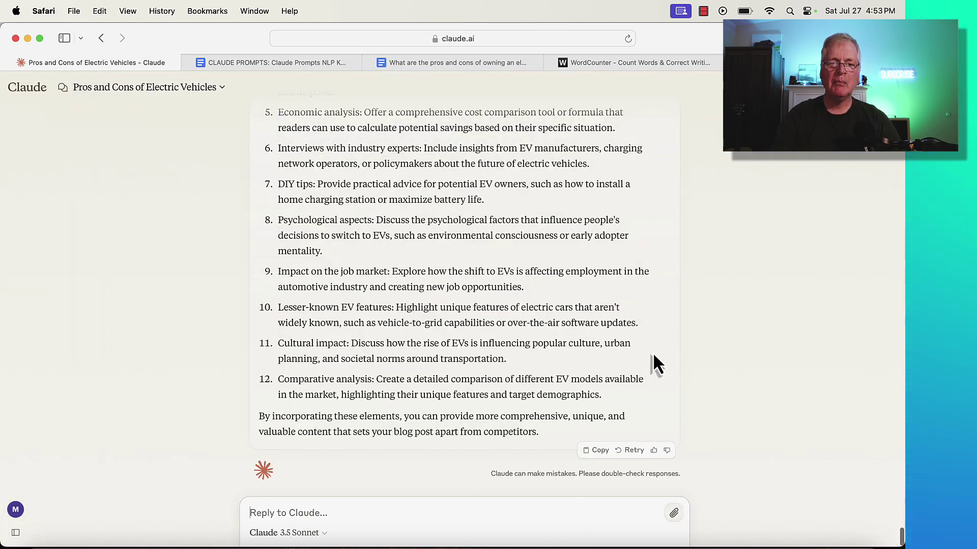
scroll(542, 297, up, 6)
scroll(542, 296, up, 1)
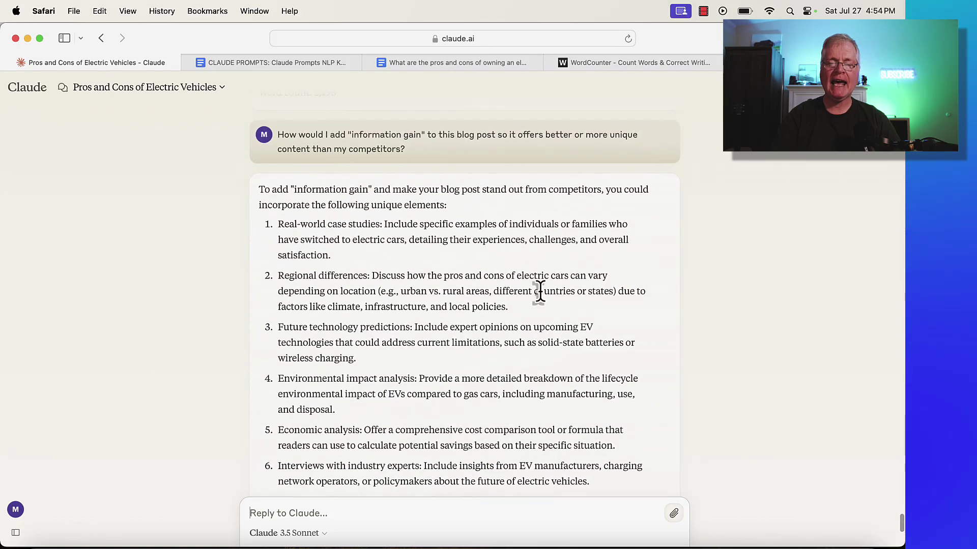
scroll(540, 292, down, 5)
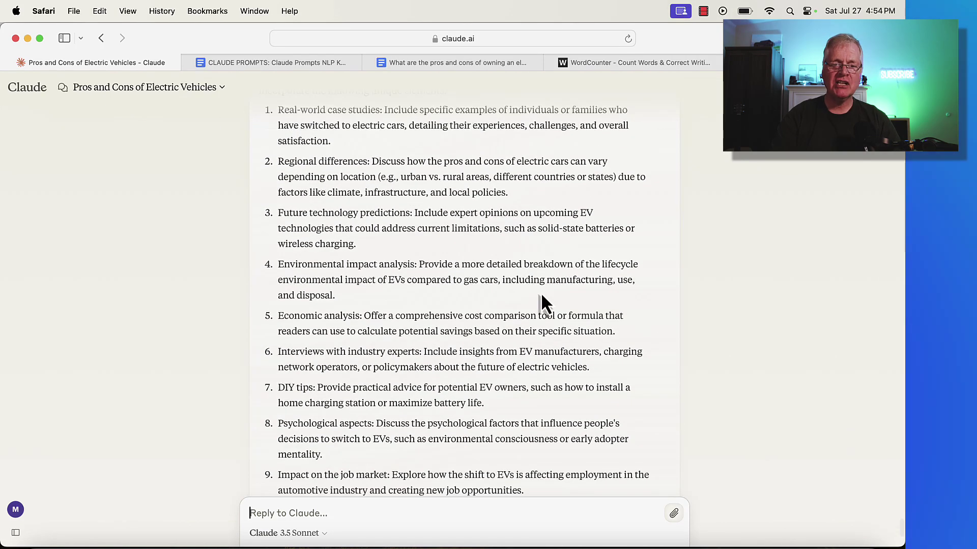
scroll(541, 295, down, 2)
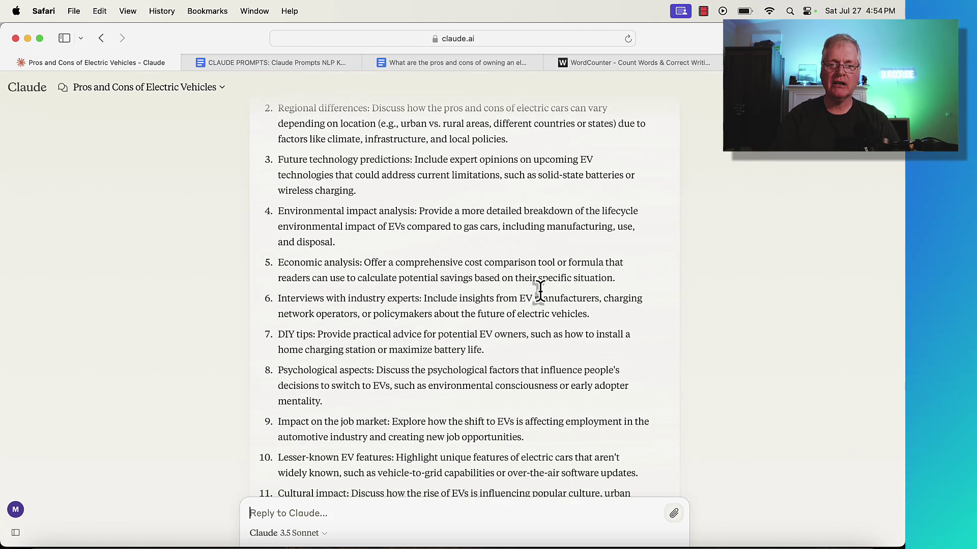
scroll(540, 292, up, 4)
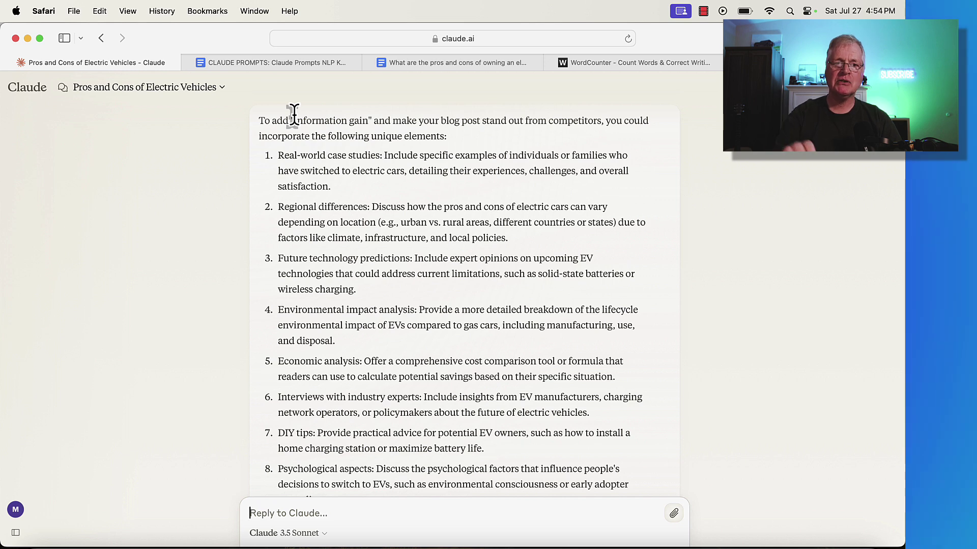
- Copy Prompt #6's FAQ request on the information-gain topics from the prompts document and send it to Claude
click(282, 66)
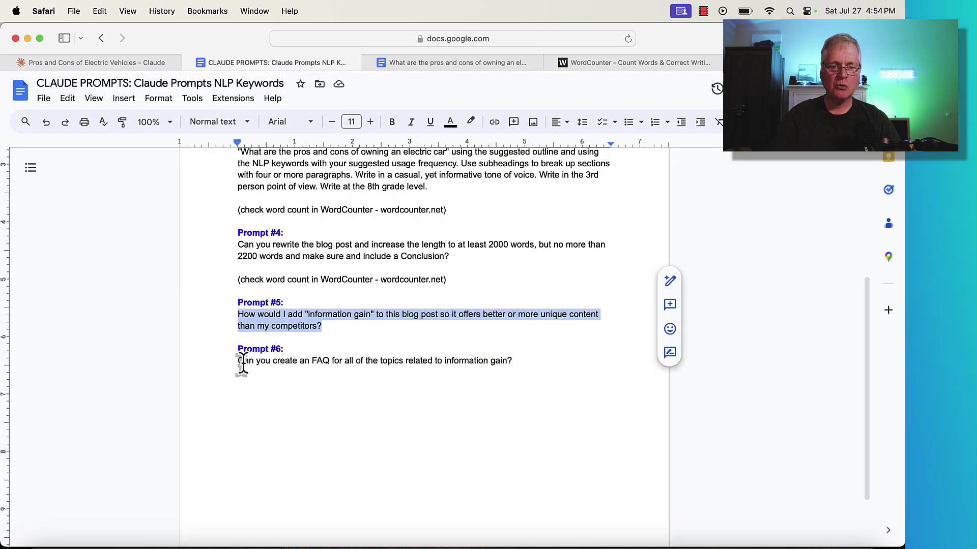
drag(238, 362, 416, 375)
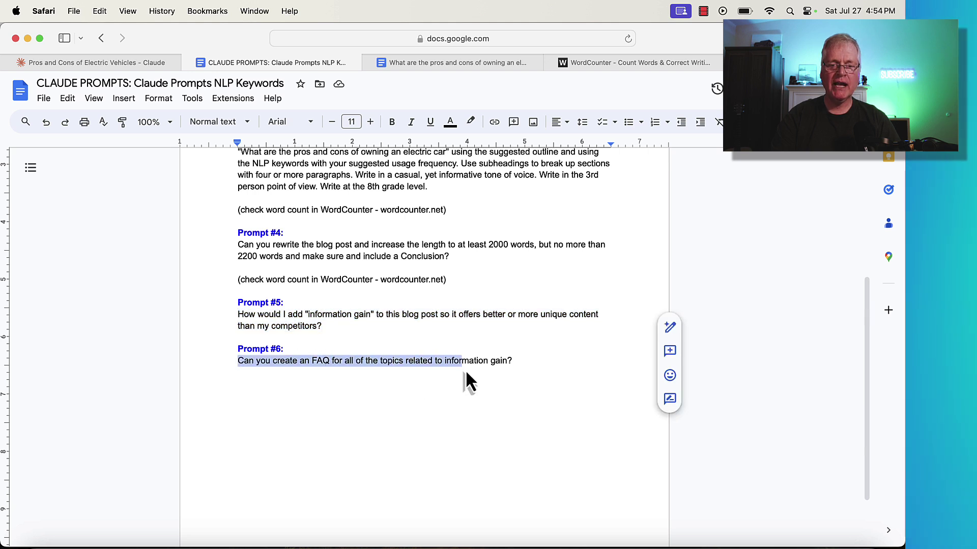
drag(510, 365, 511, 365)
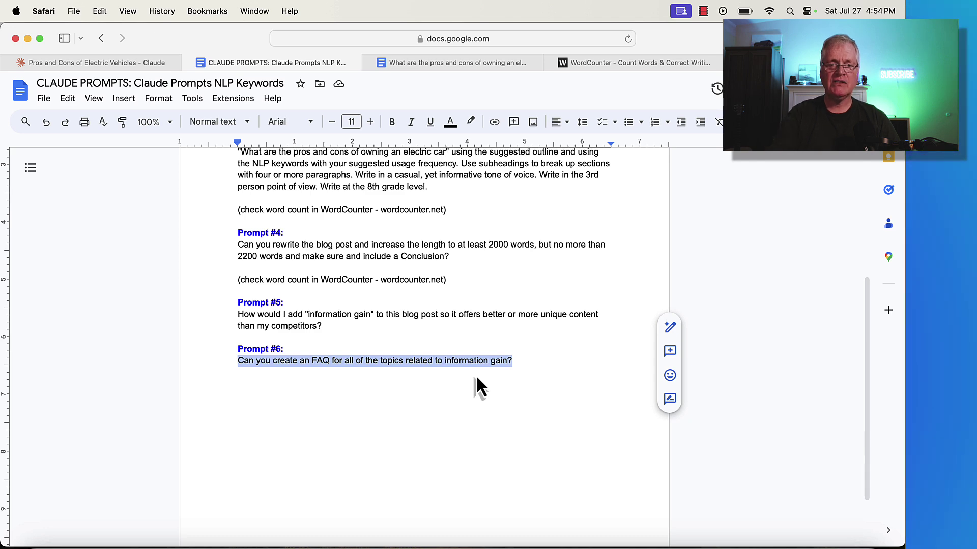
key(super+c)
key(super+1)
key(super+v)
click(676, 515)
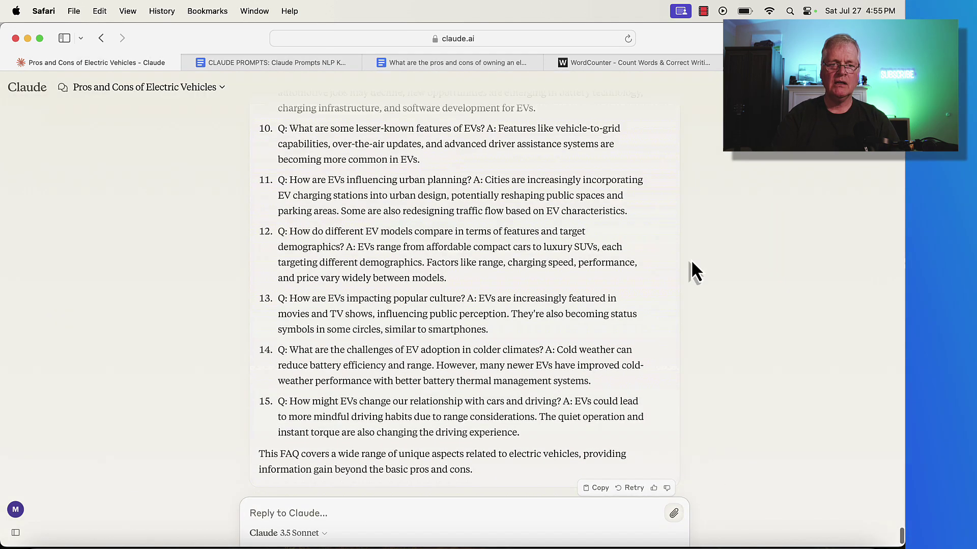
- Read Claude's FAQ from question 1 through question 15 and the closing summary, then scroll back to the prompt
scroll(691, 259, up, 10)
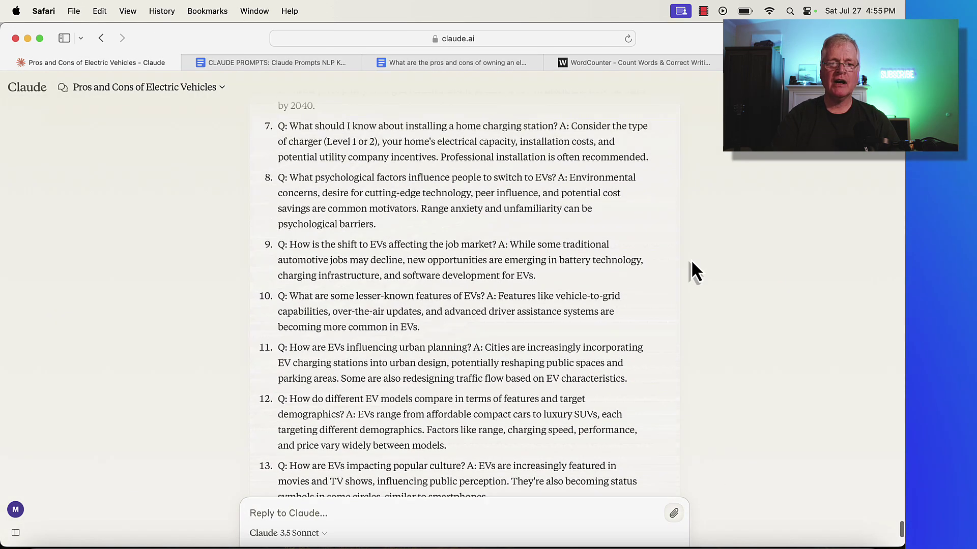
scroll(691, 260, up, 7)
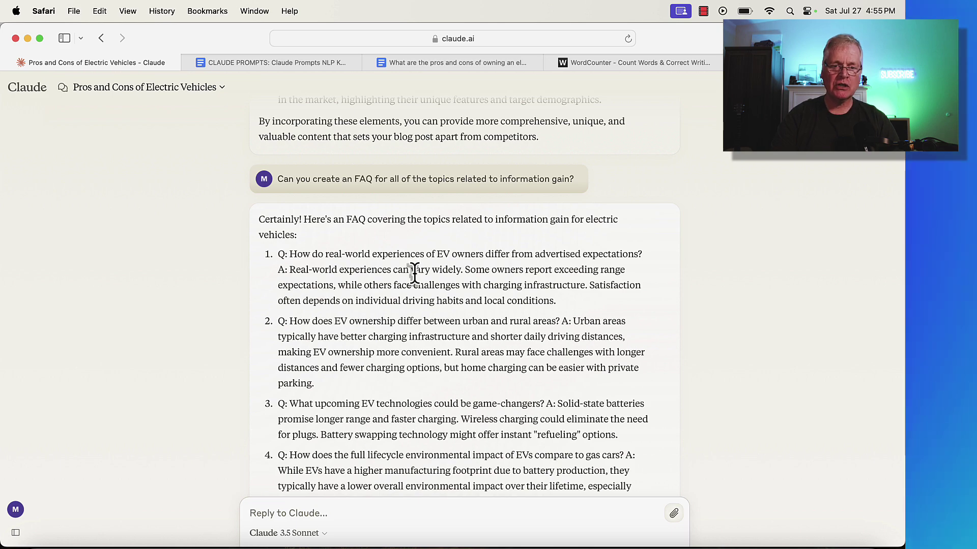
scroll(378, 298, down, 5)
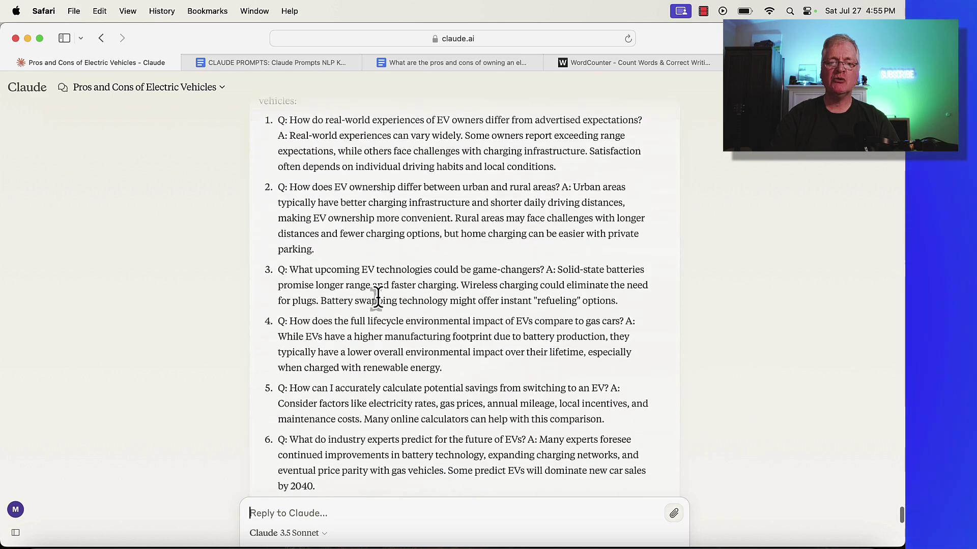
scroll(379, 307, down, 1)
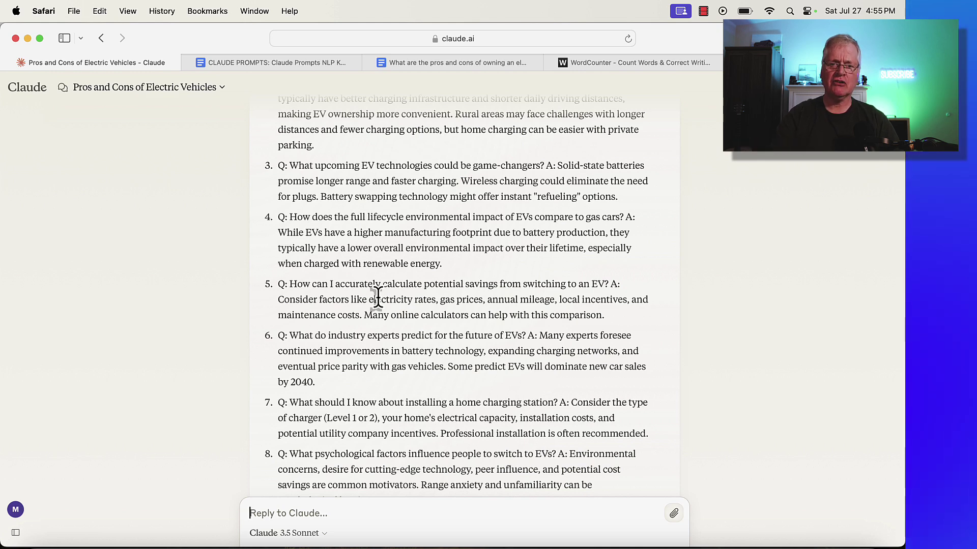
scroll(378, 298, down, 7)
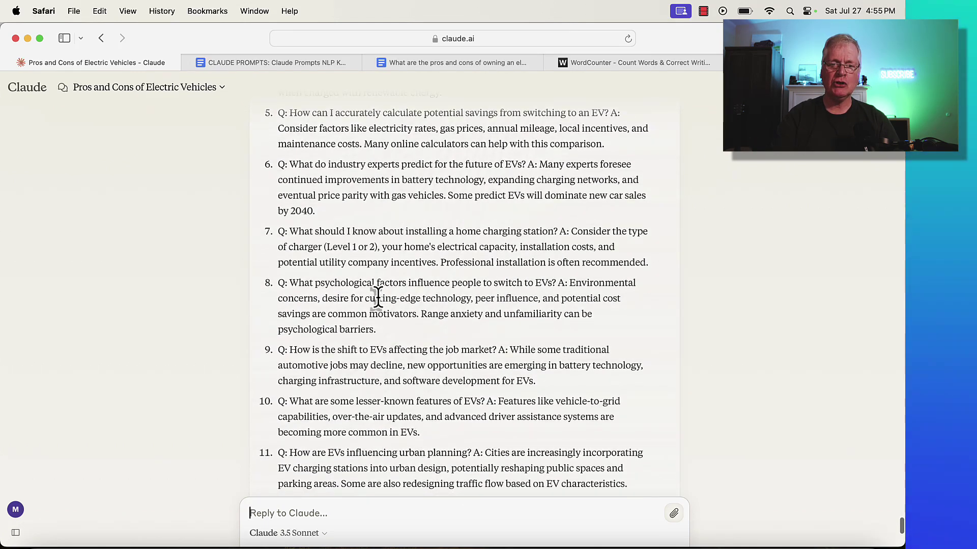
scroll(378, 298, down, 4)
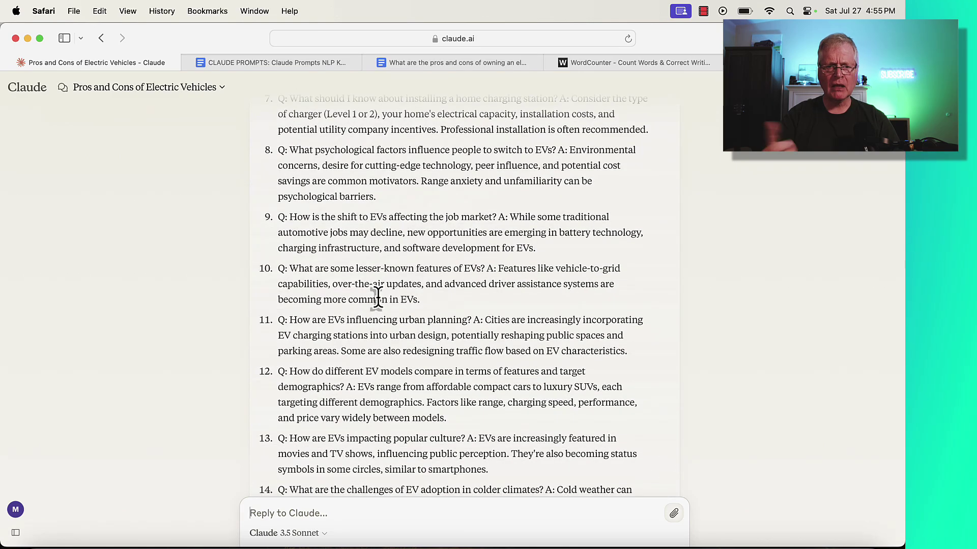
scroll(378, 298, down, 6)
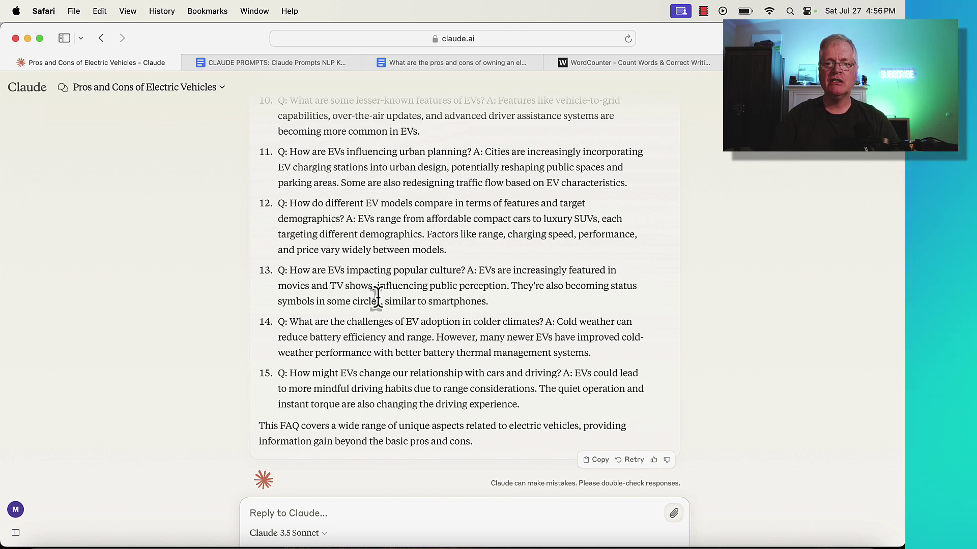
scroll(377, 296, up, 8)
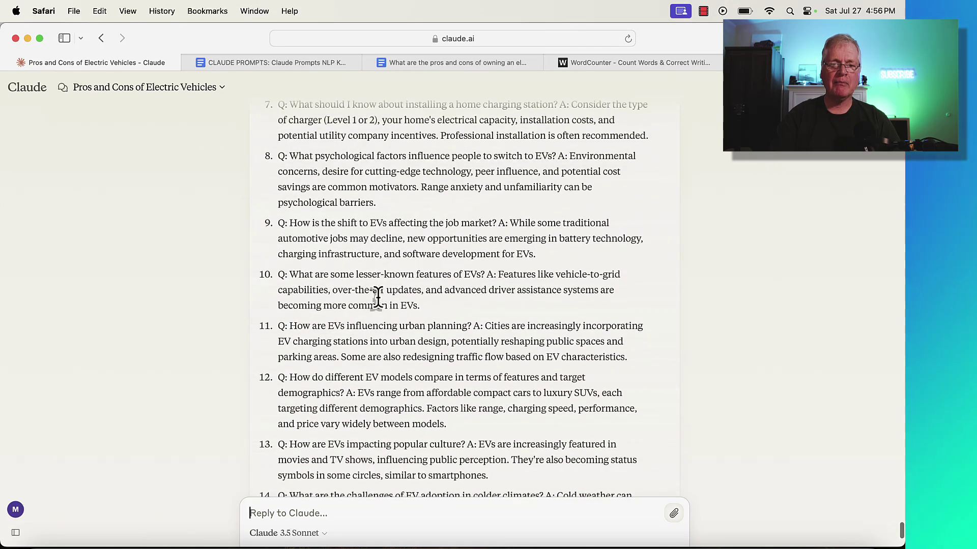
scroll(377, 297, up, 5)
scroll(377, 296, down, 6)
scroll(377, 298, down, 7)
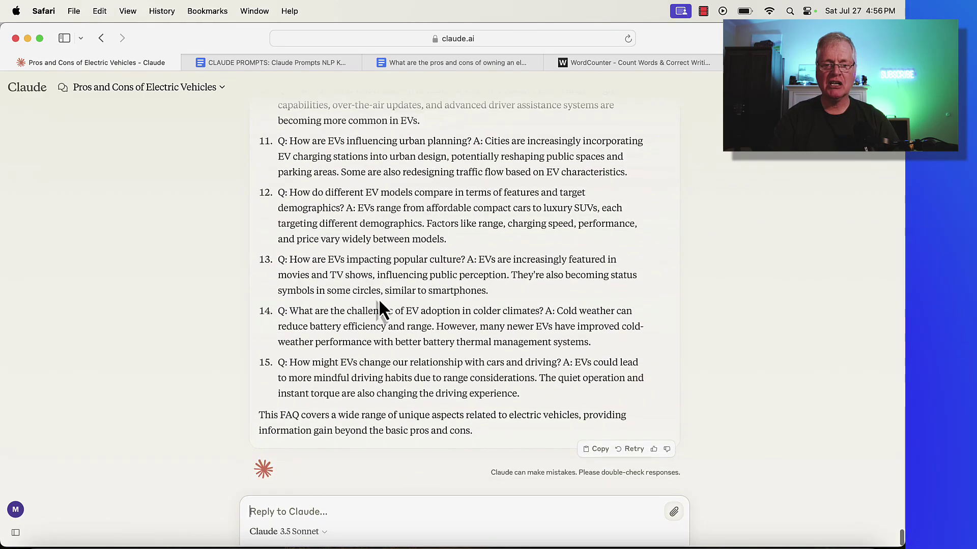
scroll(379, 301, up, 4)
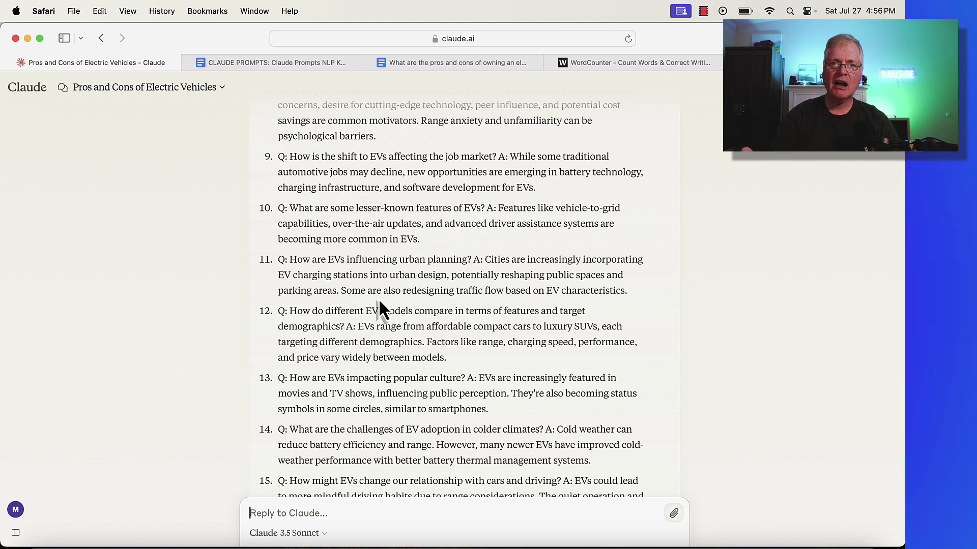
scroll(380, 304, up, 5)
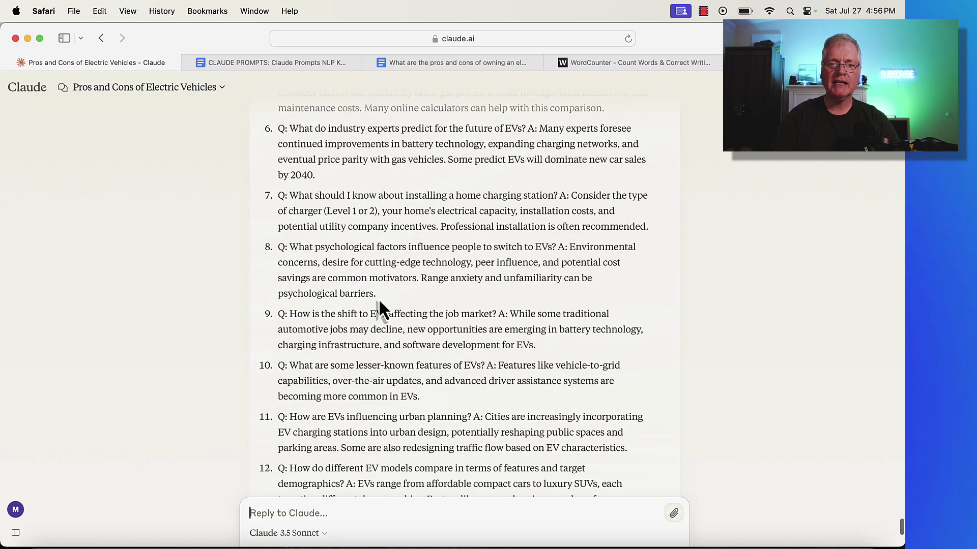
scroll(379, 302, up, 15)
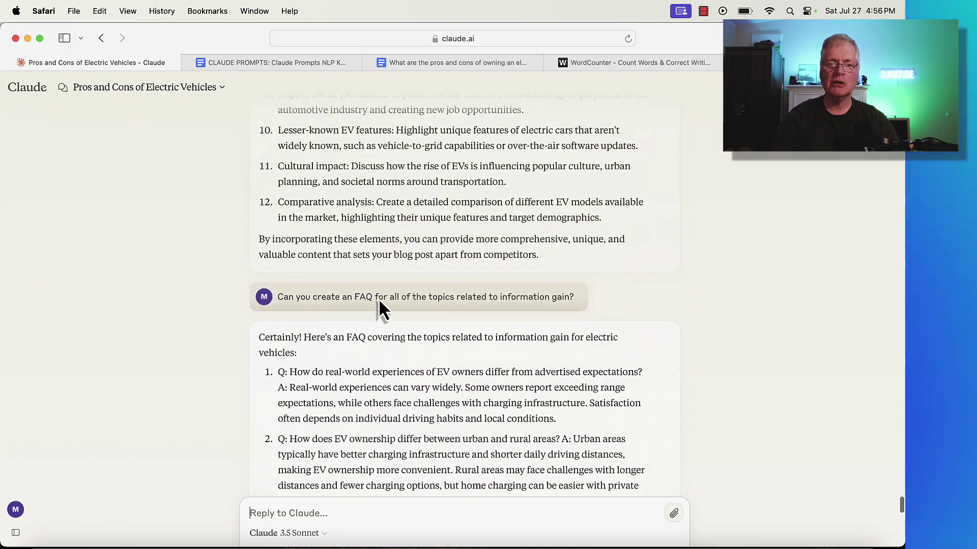
scroll(379, 298, up, 10)
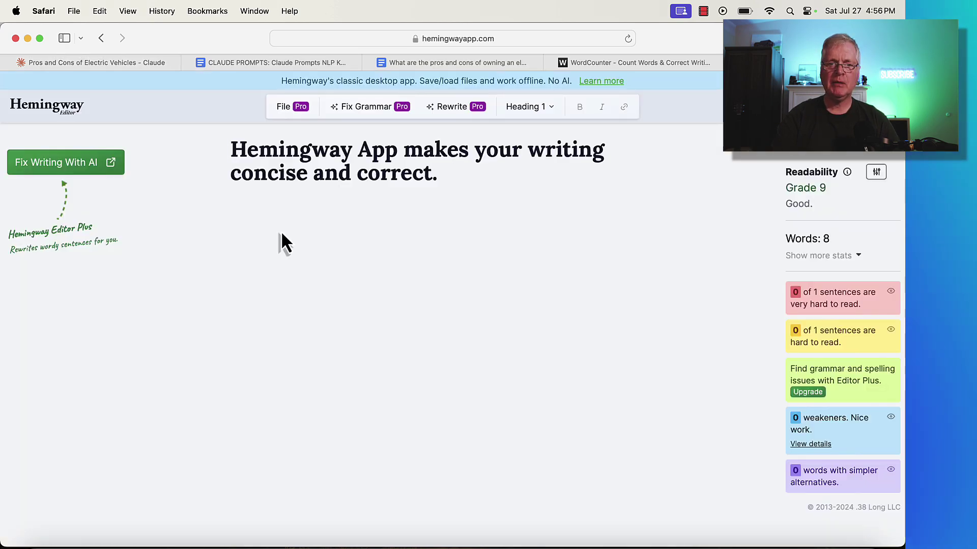
- Paste the electric-car post over Hemingway's sample heading and confirm Grade 9 readability across 2,438 words
drag(250, 231, 441, 199)
key(super+v)
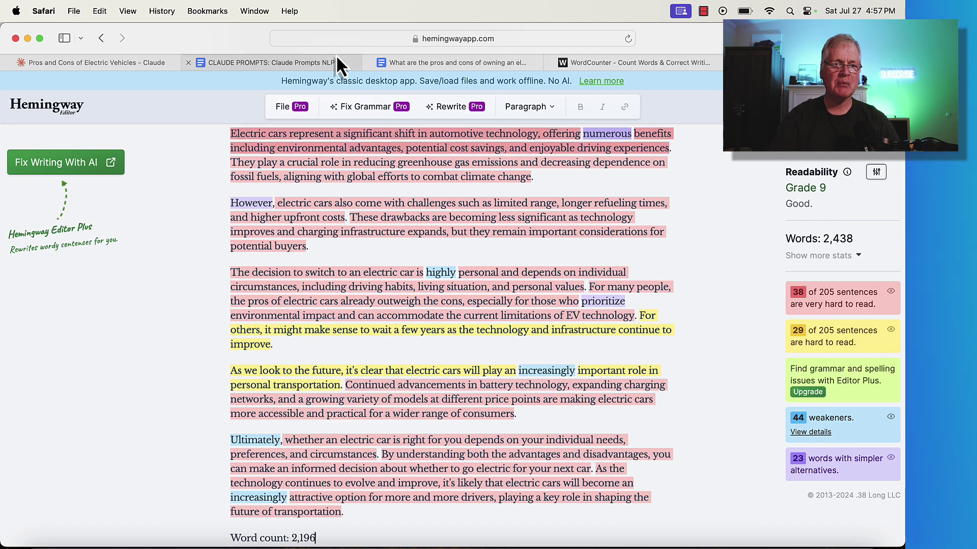
click(134, 67)
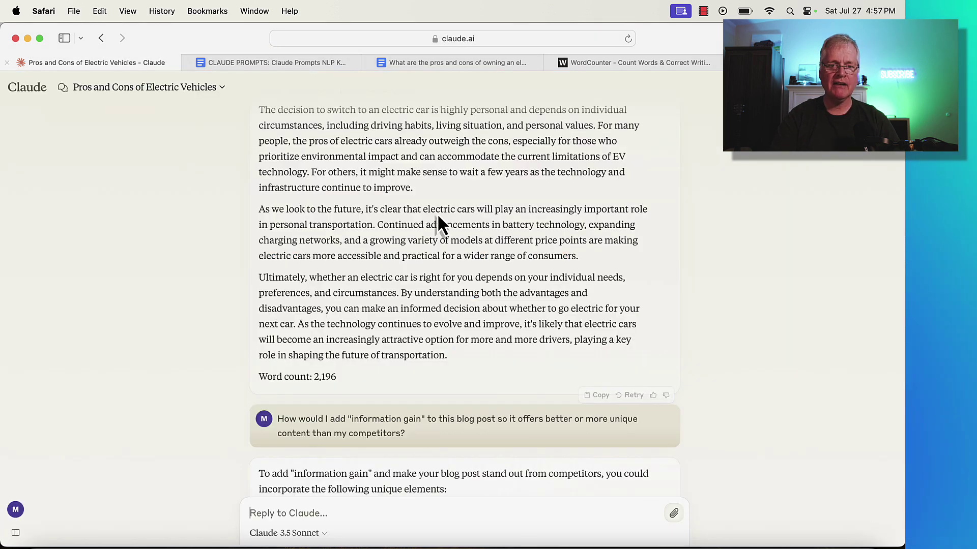
scroll(488, 249, up, 10)
click(282, 63)
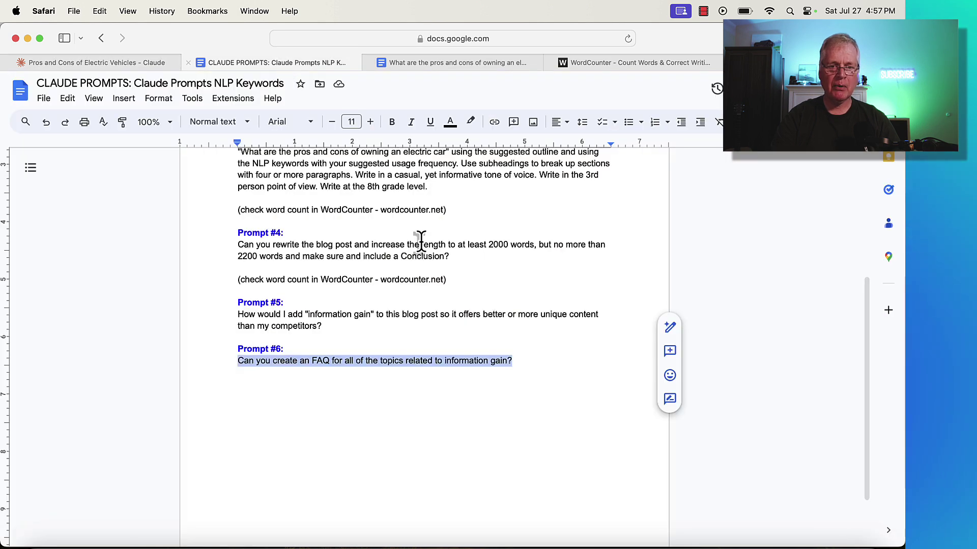
scroll(444, 271, up, 5)
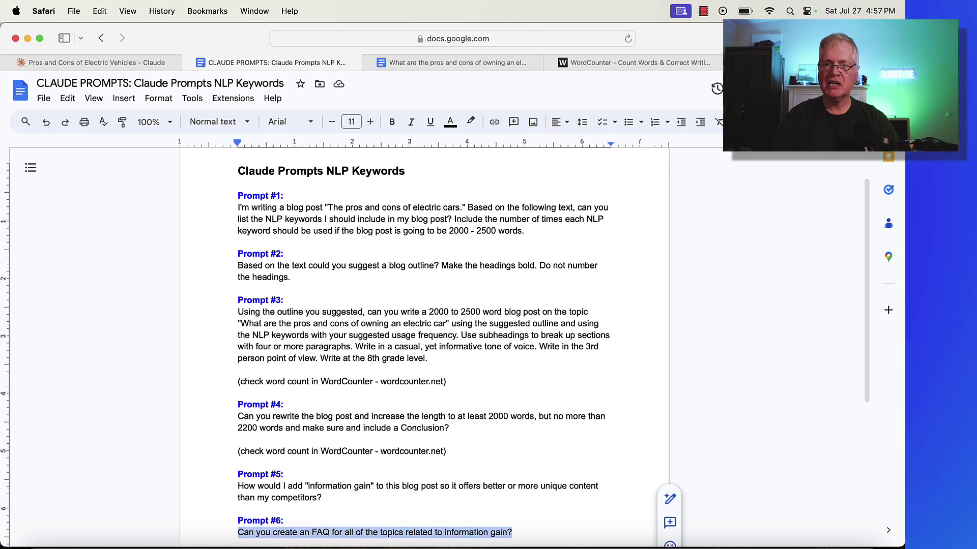
key(ctrl+Tab)
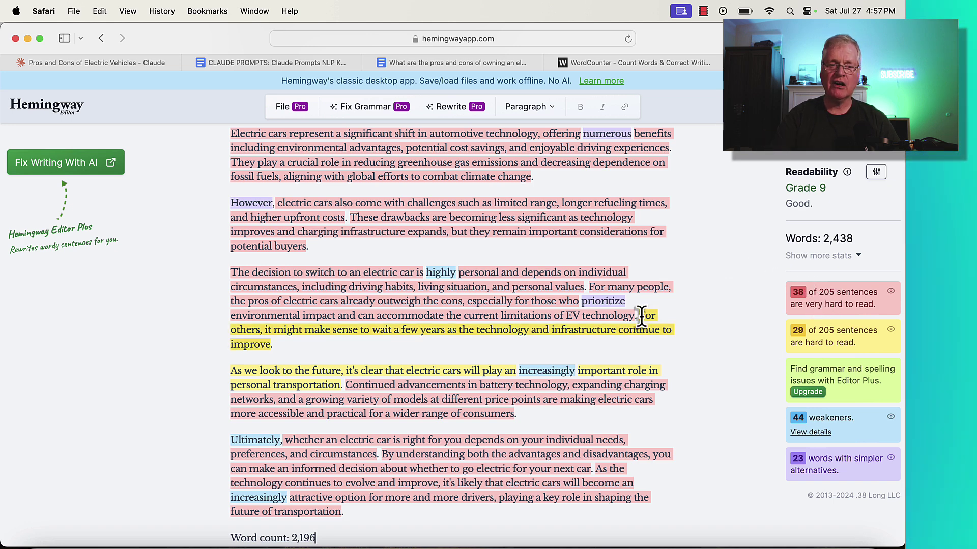
click(303, 62)
- Deselect the Prompt #6 text and open the 'What are the pros and cons of owning an electric car' document
scroll(441, 272, down, 2)
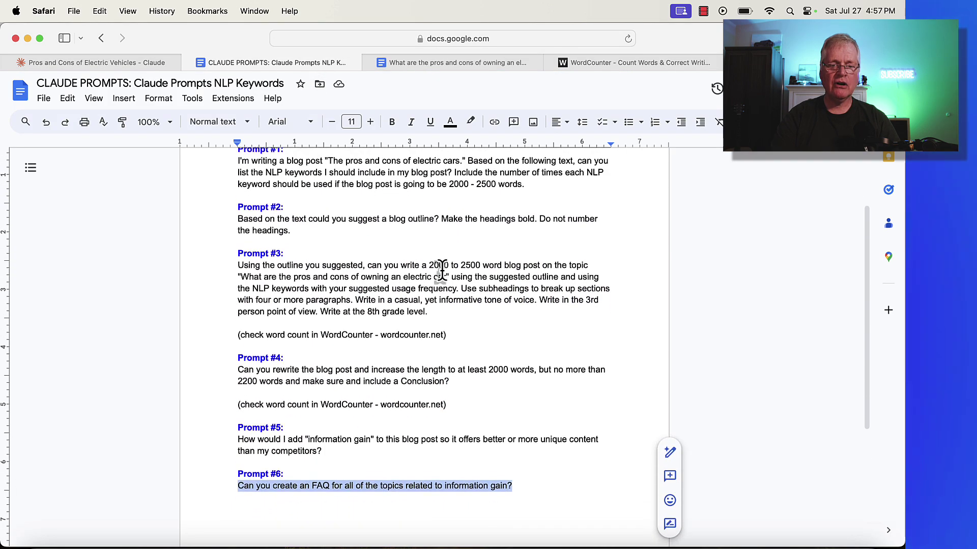
click(475, 484)
scroll(484, 393, up, 2)
scroll(487, 349, down, 1)
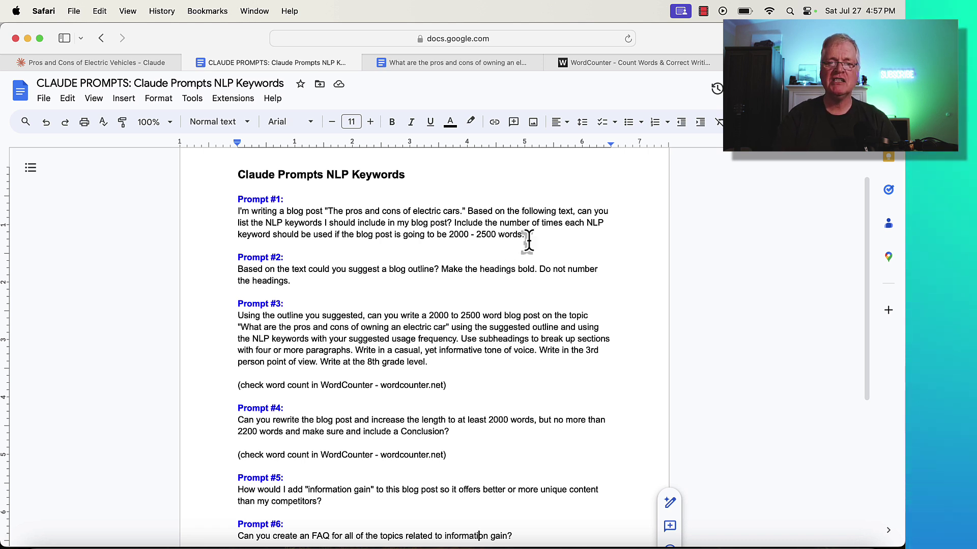
click(500, 66)
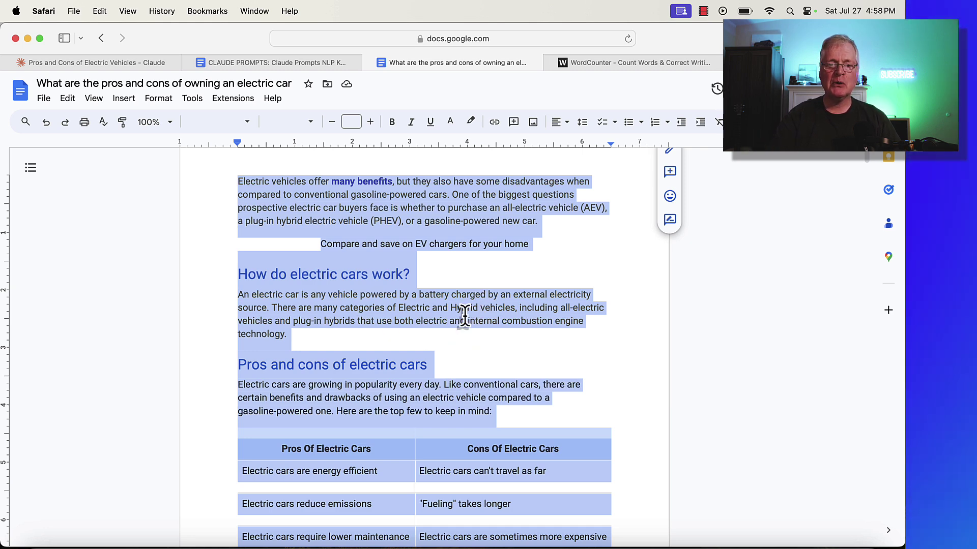
- Back in the prompts document, select Prompt #4's request to lengthen the post, then jump to the top
scroll(462, 312, down, 5)
scroll(464, 316, down, 5)
scroll(465, 315, up, 9)
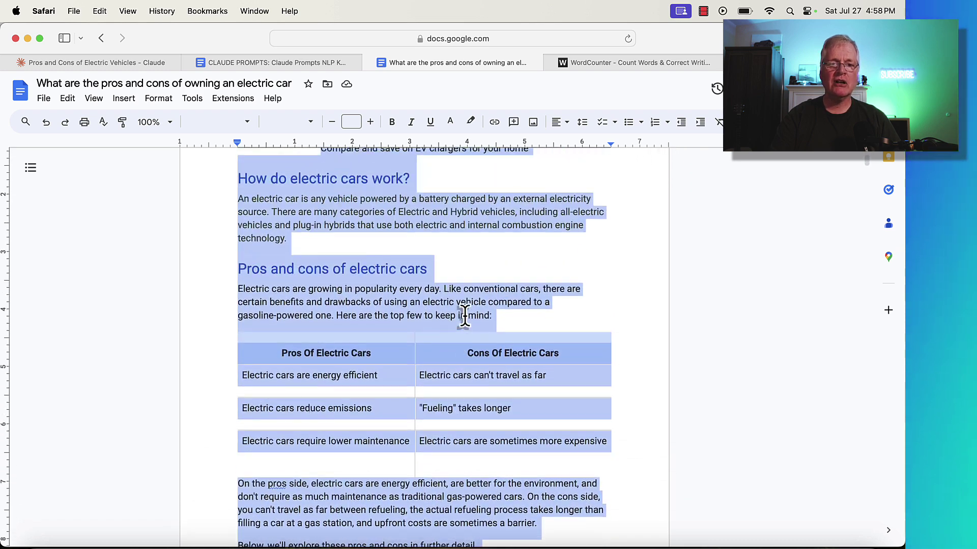
scroll(464, 315, up, 2)
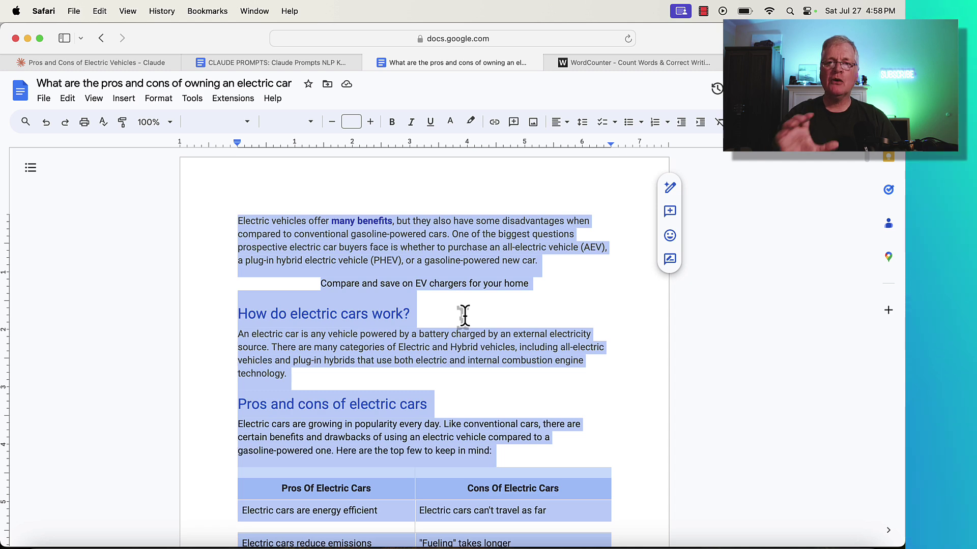
click(334, 63)
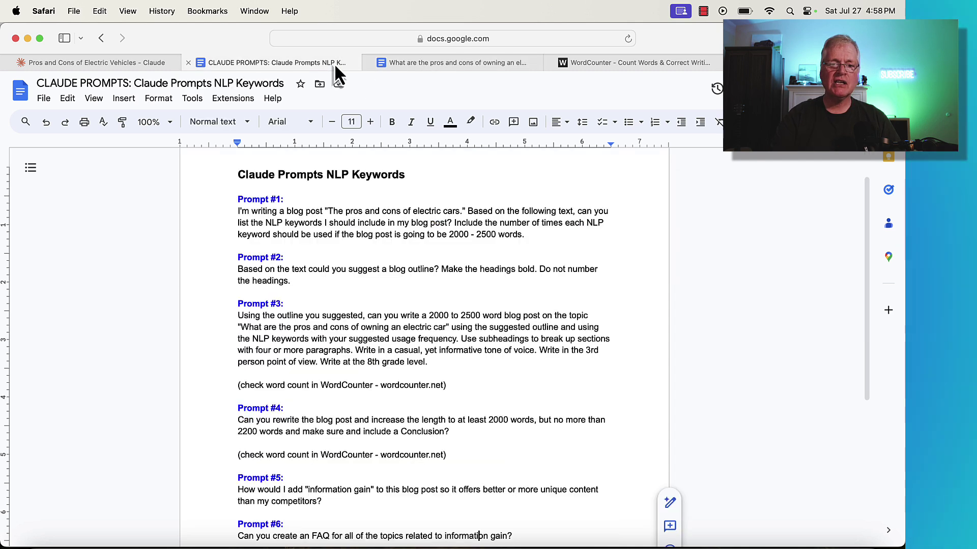
scroll(542, 335, down, 5)
scroll(542, 334, down, 1)
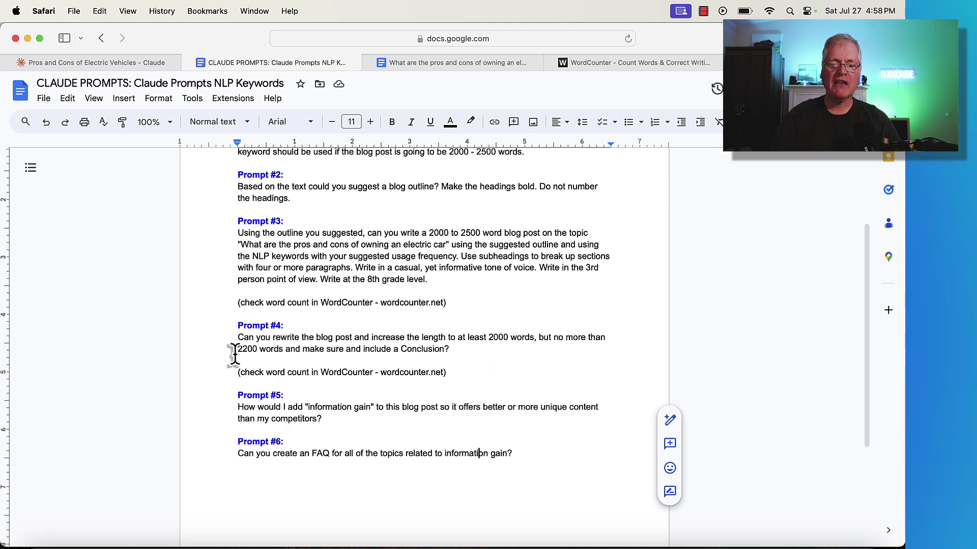
drag(237, 338, 460, 356)
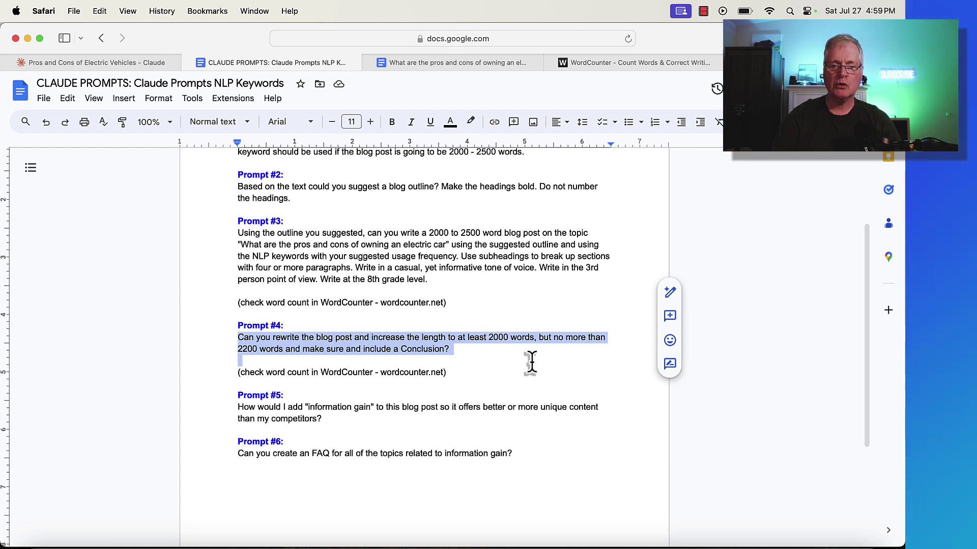
key(super+Up)
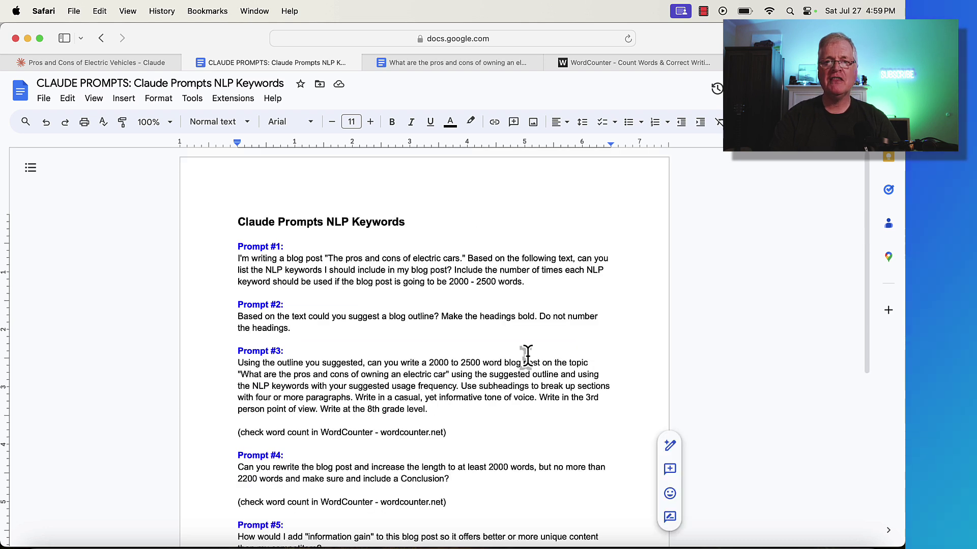